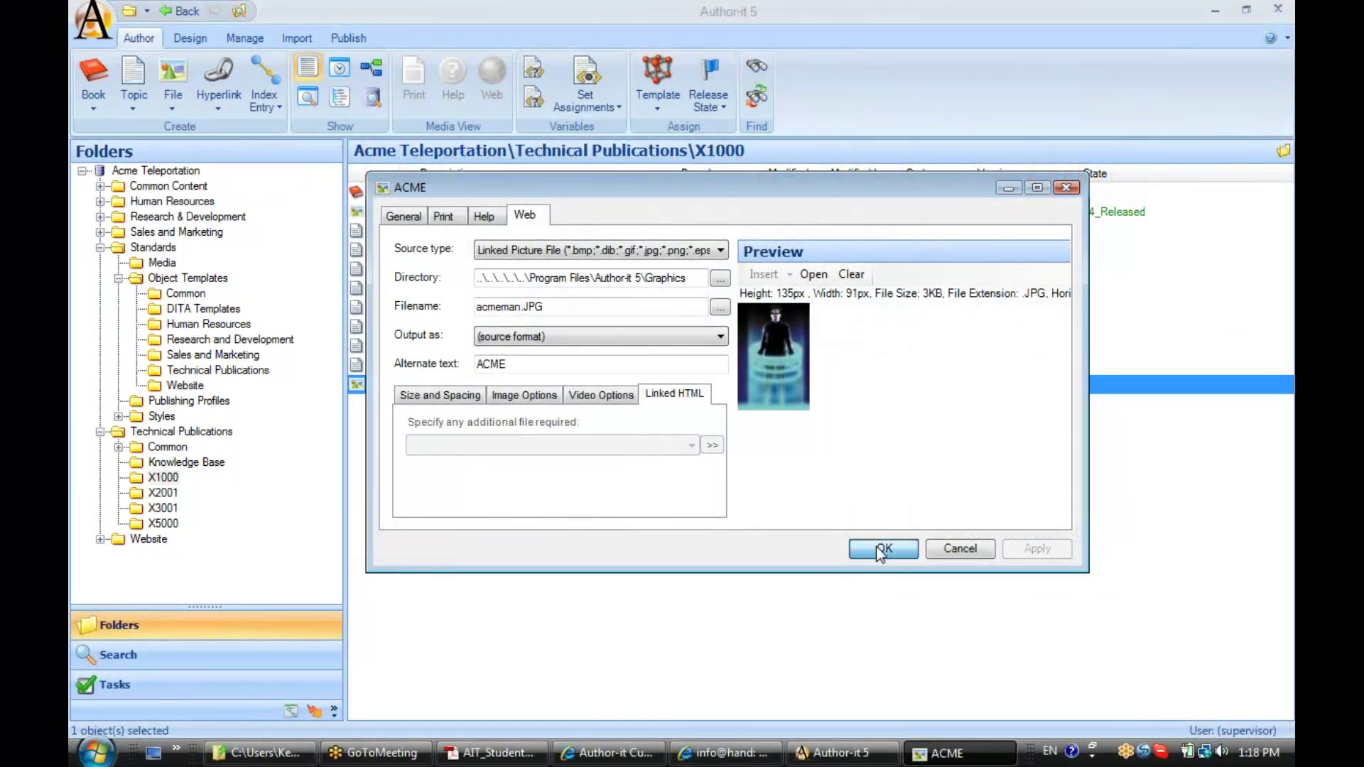
- Confirm the ACME picture properties so the acmeman.JPG file object is saved in the X1000 folder
{"action": "left_click", "coordinate": [881, 548]}
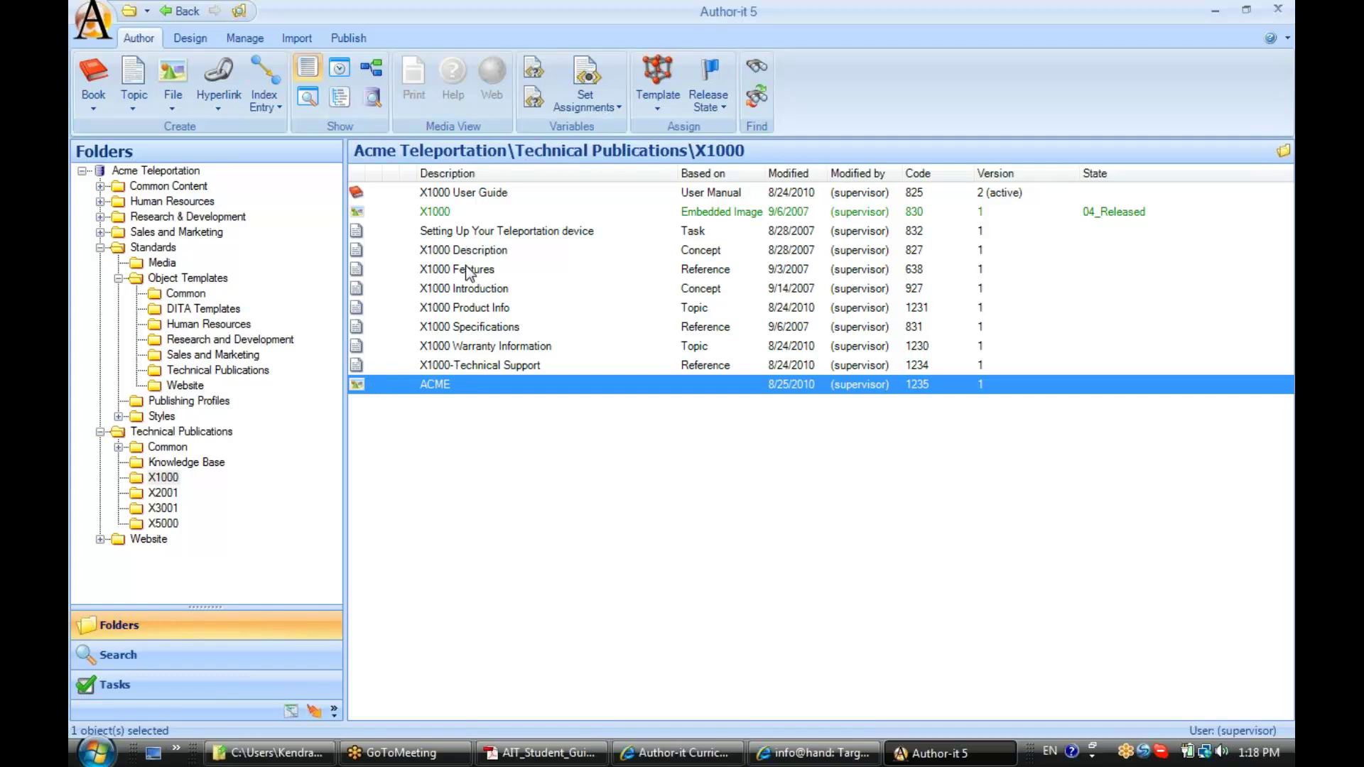
- Open X1000 Introduction in a resized window beside the object list and select its backpack image
{"action": "left_click", "coordinate": [467, 290]}
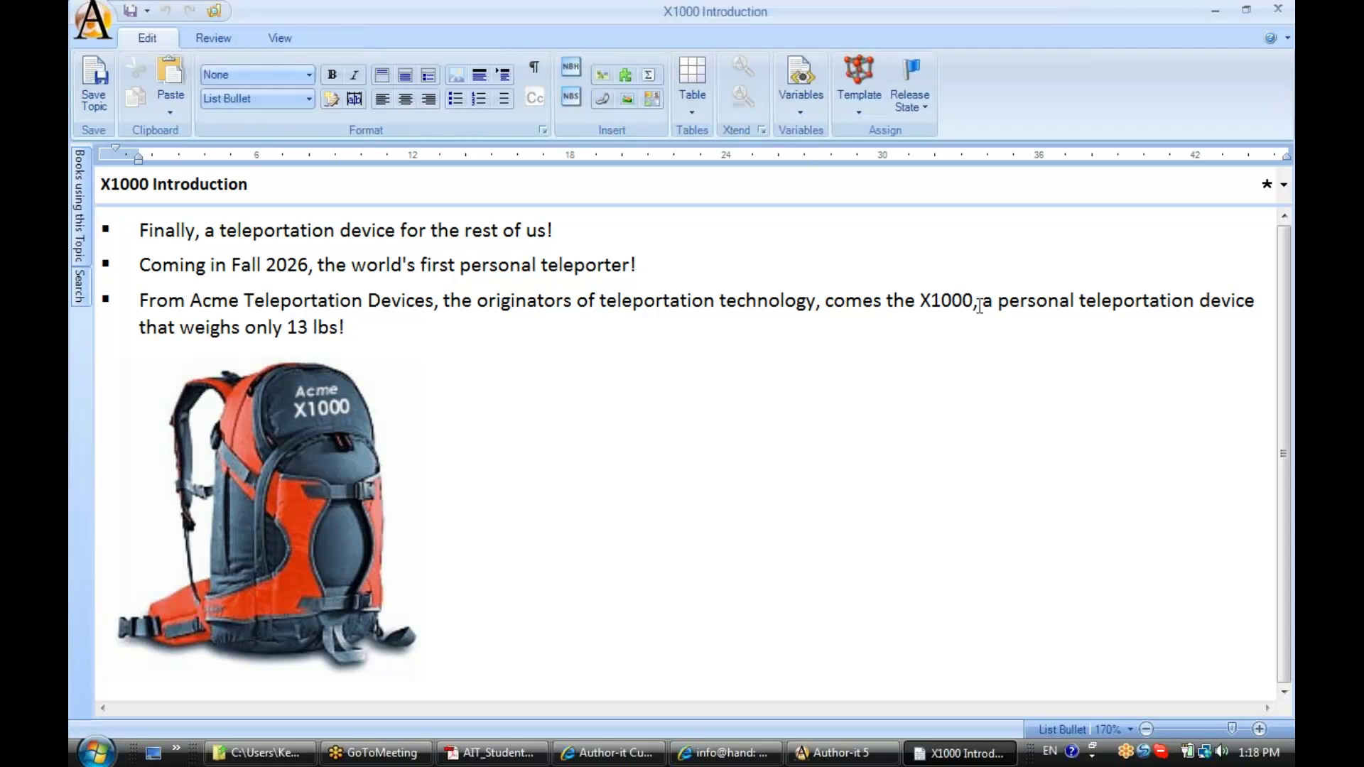
{"action": "left_click", "coordinate": [1246, 9]}
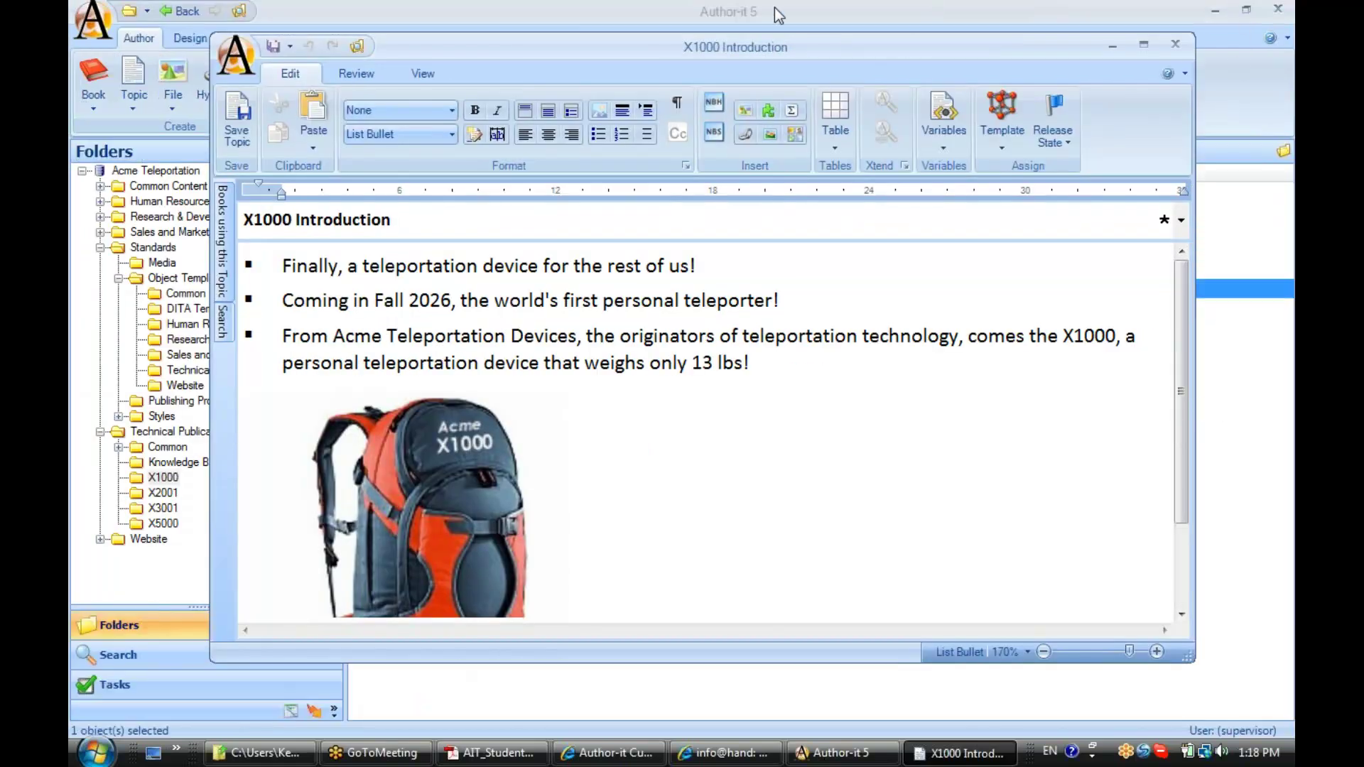
{"action": "left_click_drag", "start_coordinate": [636, 58], "coordinate": [733, 51]}
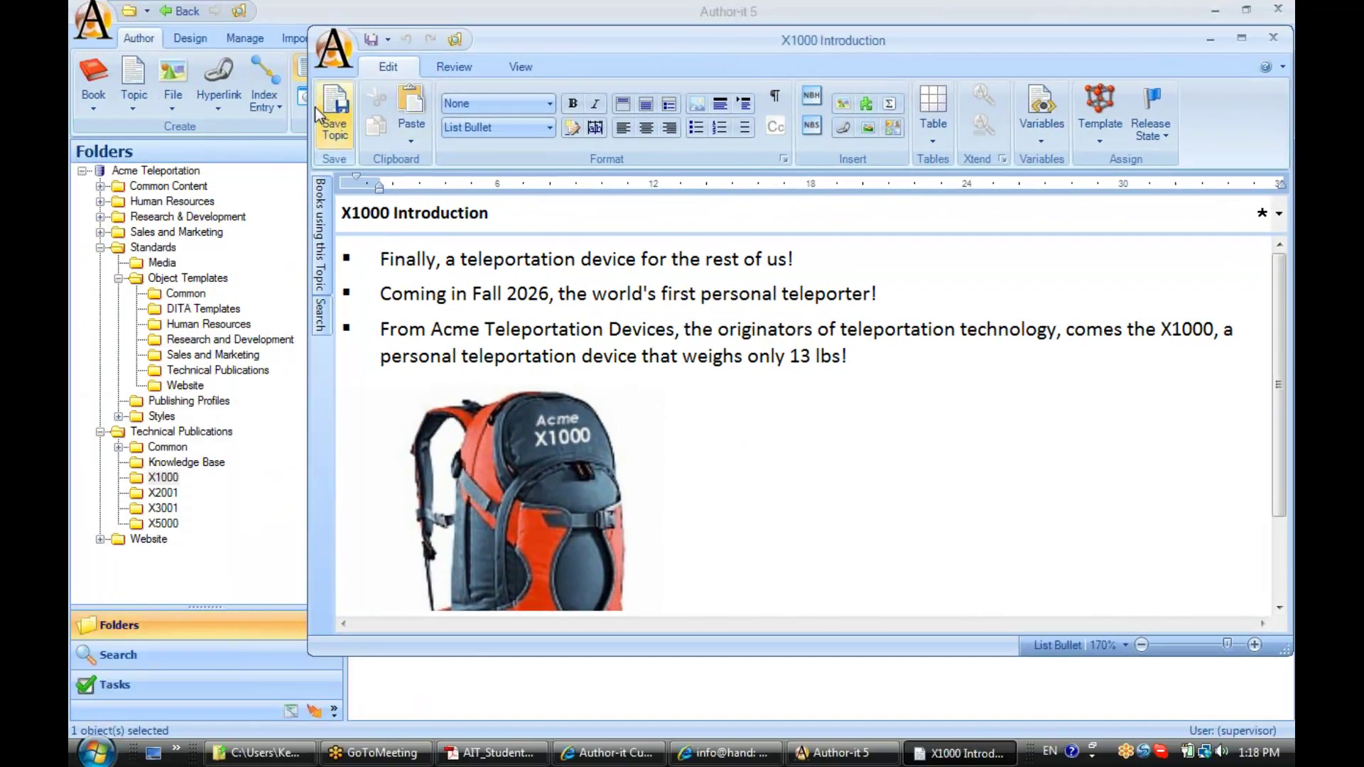
{"action": "left_click_drag", "start_coordinate": [309, 103], "coordinate": [610, 121]}
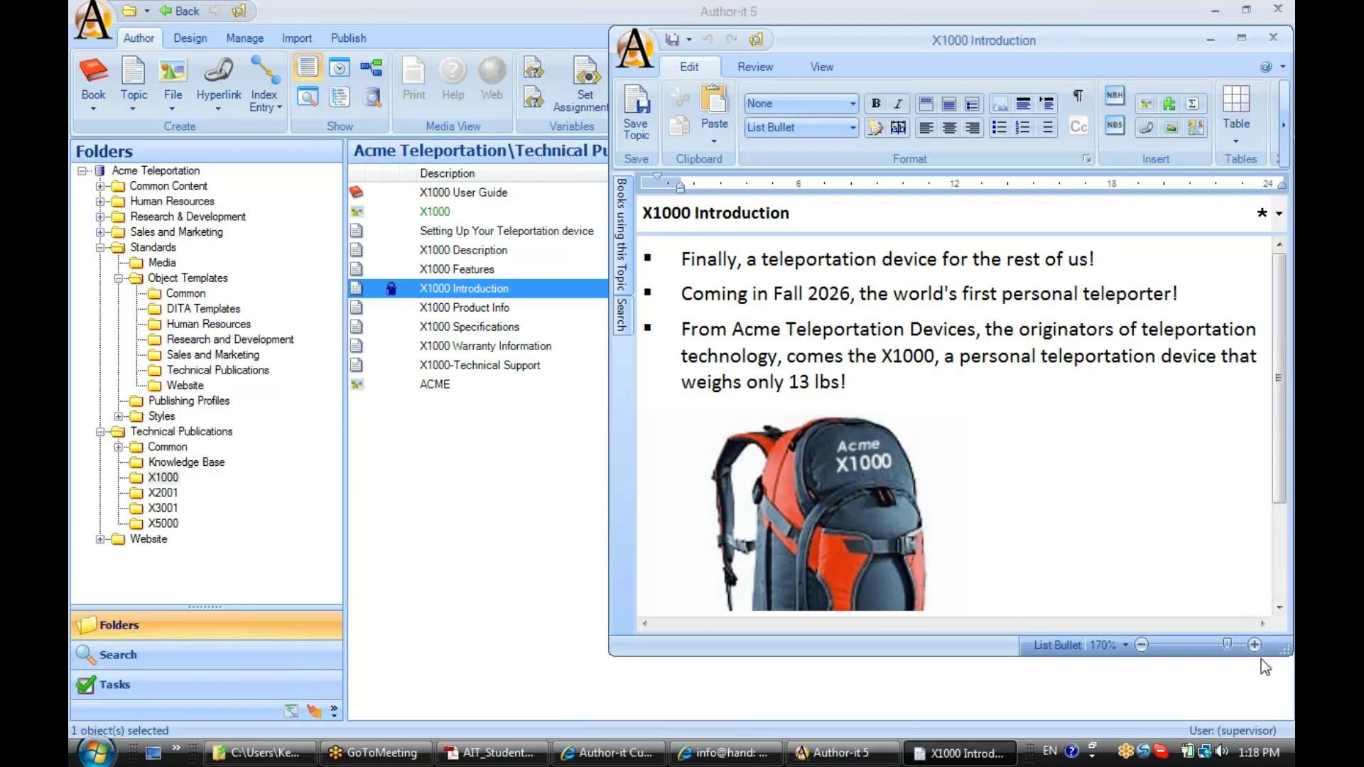
{"action": "left_click_drag", "start_coordinate": [1260, 657], "coordinate": [1257, 722]}
{"action": "left_click", "coordinate": [853, 598]}
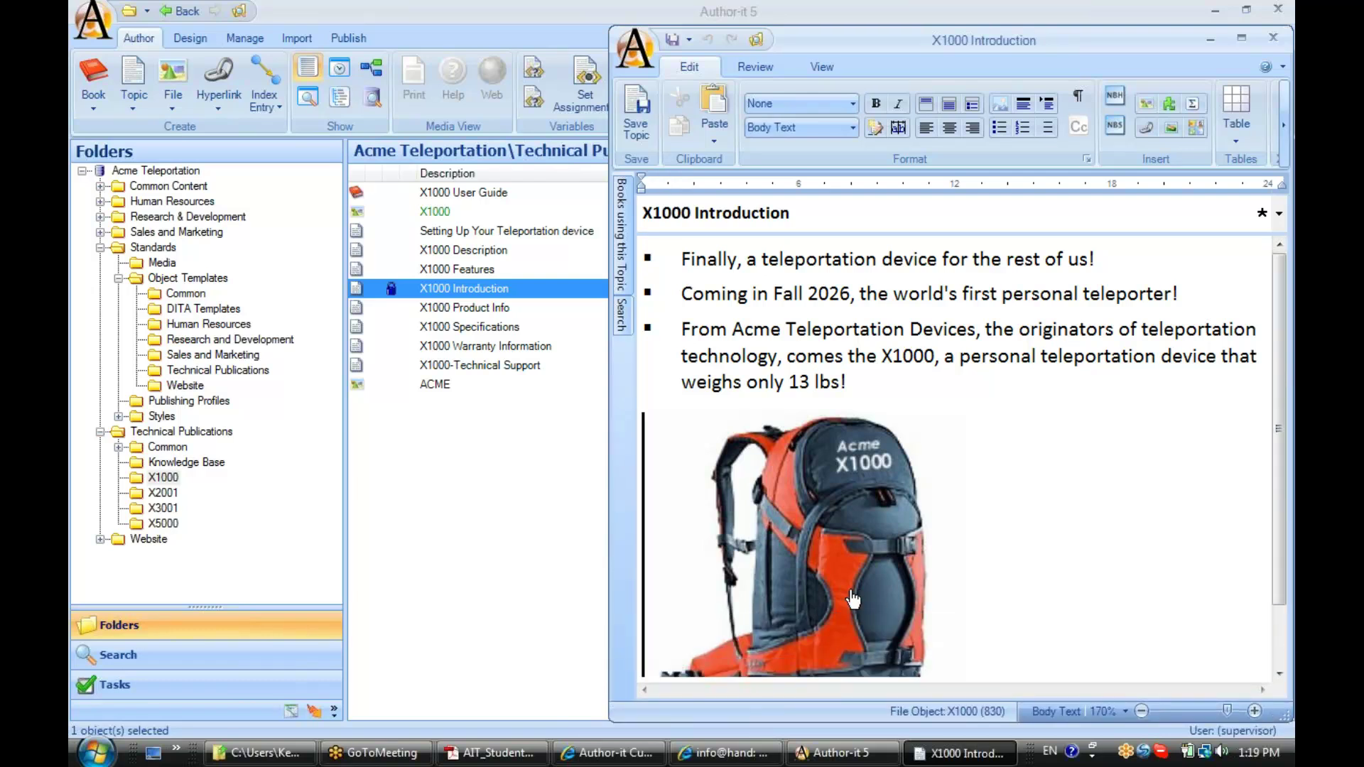
- Delete the X1000 backpack image from below the three bullets in X1000 Introduction
{"action": "right_click", "coordinate": [831, 534]}
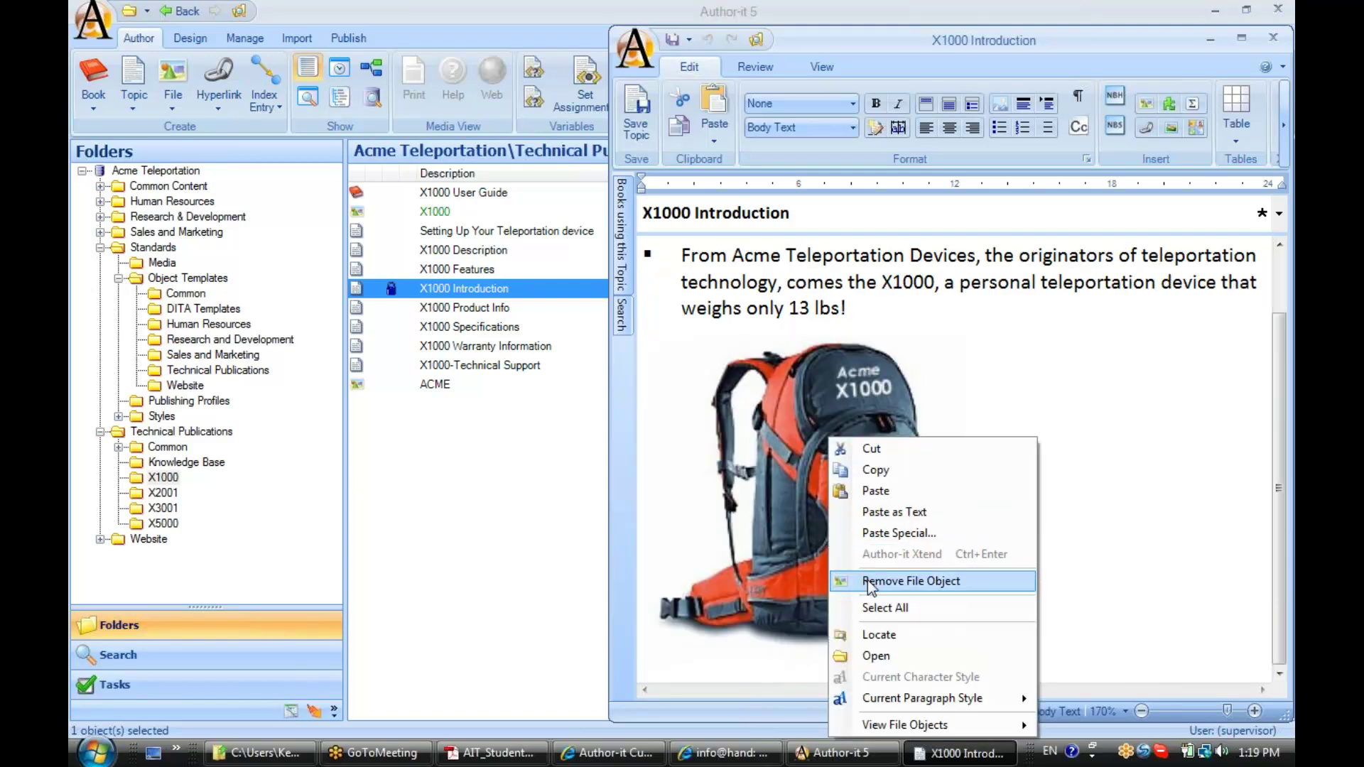
{"action": "key", "text": "Escape"}
{"action": "left_click", "coordinate": [1027, 532]}
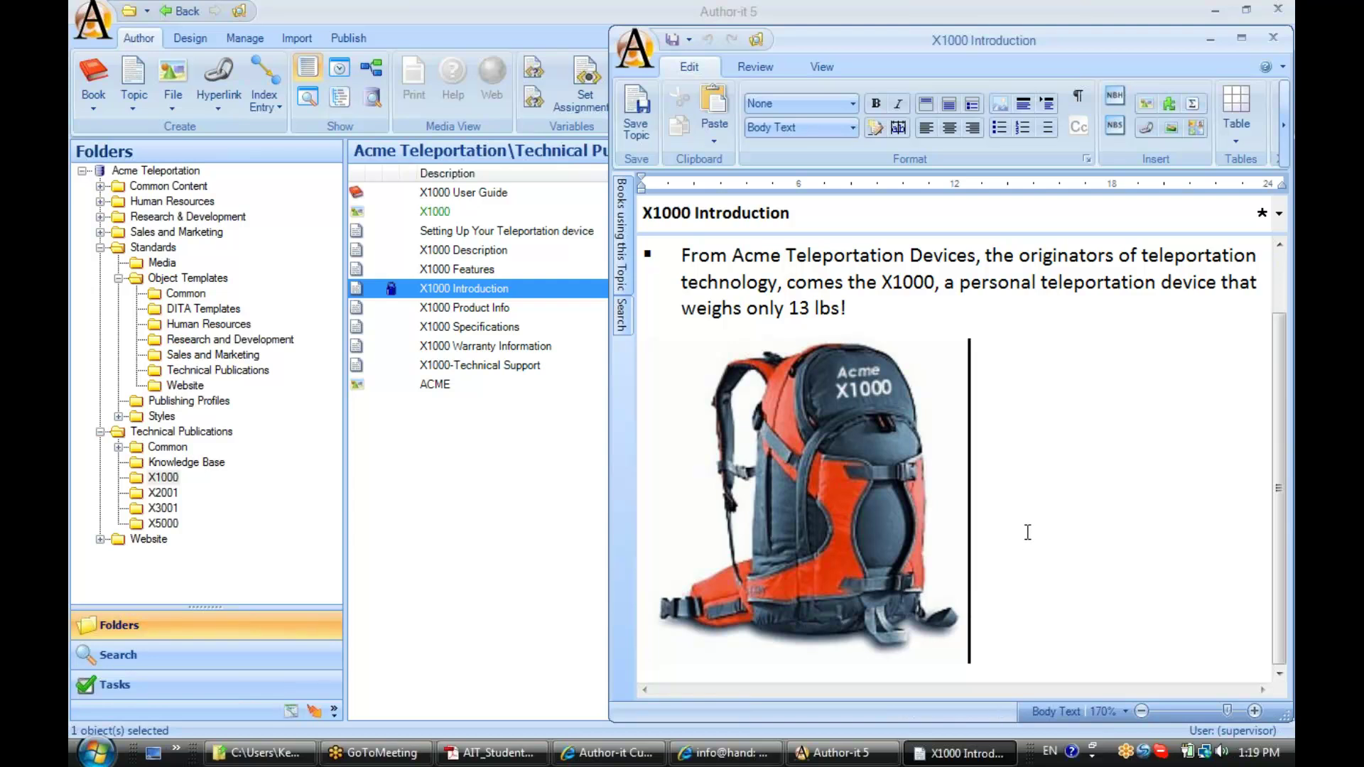
{"action": "key", "text": "BackSpace"}
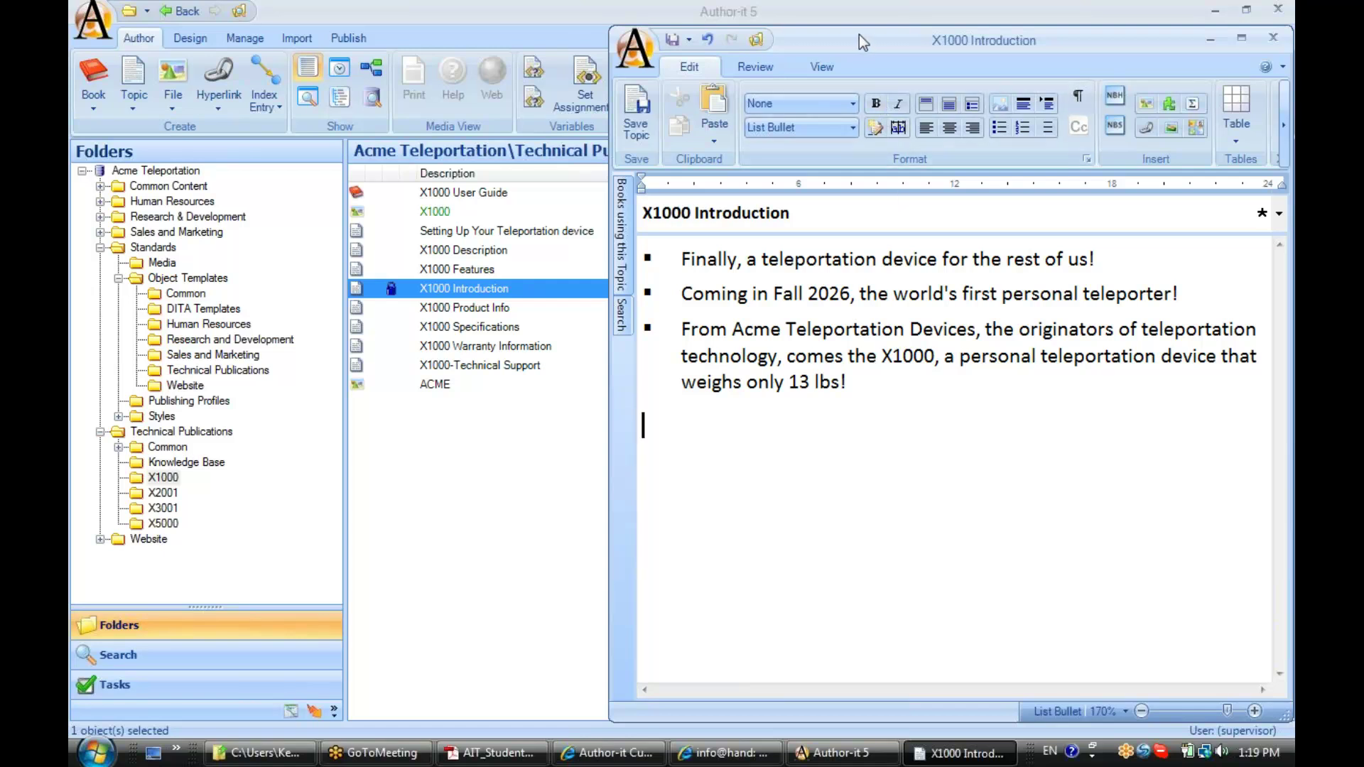
- Drag the ACME charger cables picture from the folder list onto the empty line below the bullets
{"action": "left_click_drag", "start_coordinate": [859, 34], "coordinate": [855, 28]}
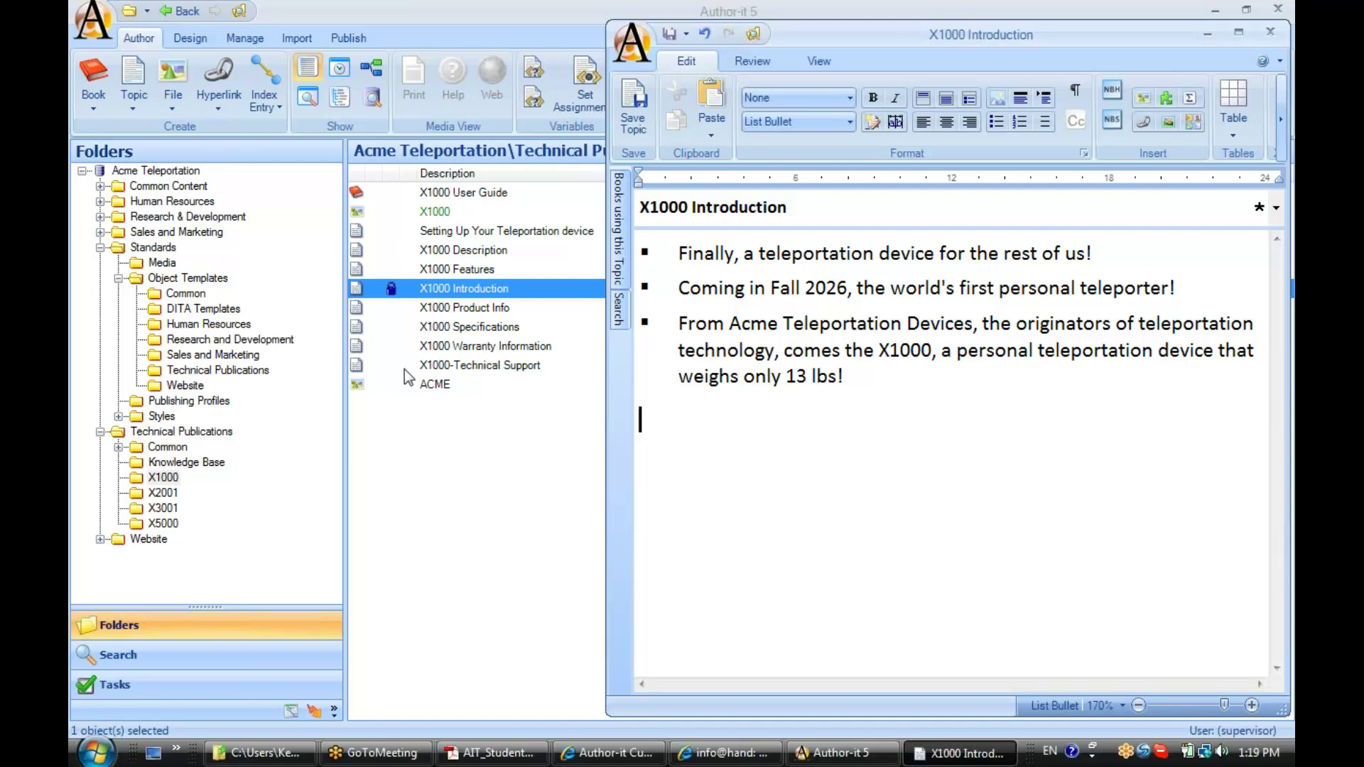
{"action": "left_click", "coordinate": [362, 388]}
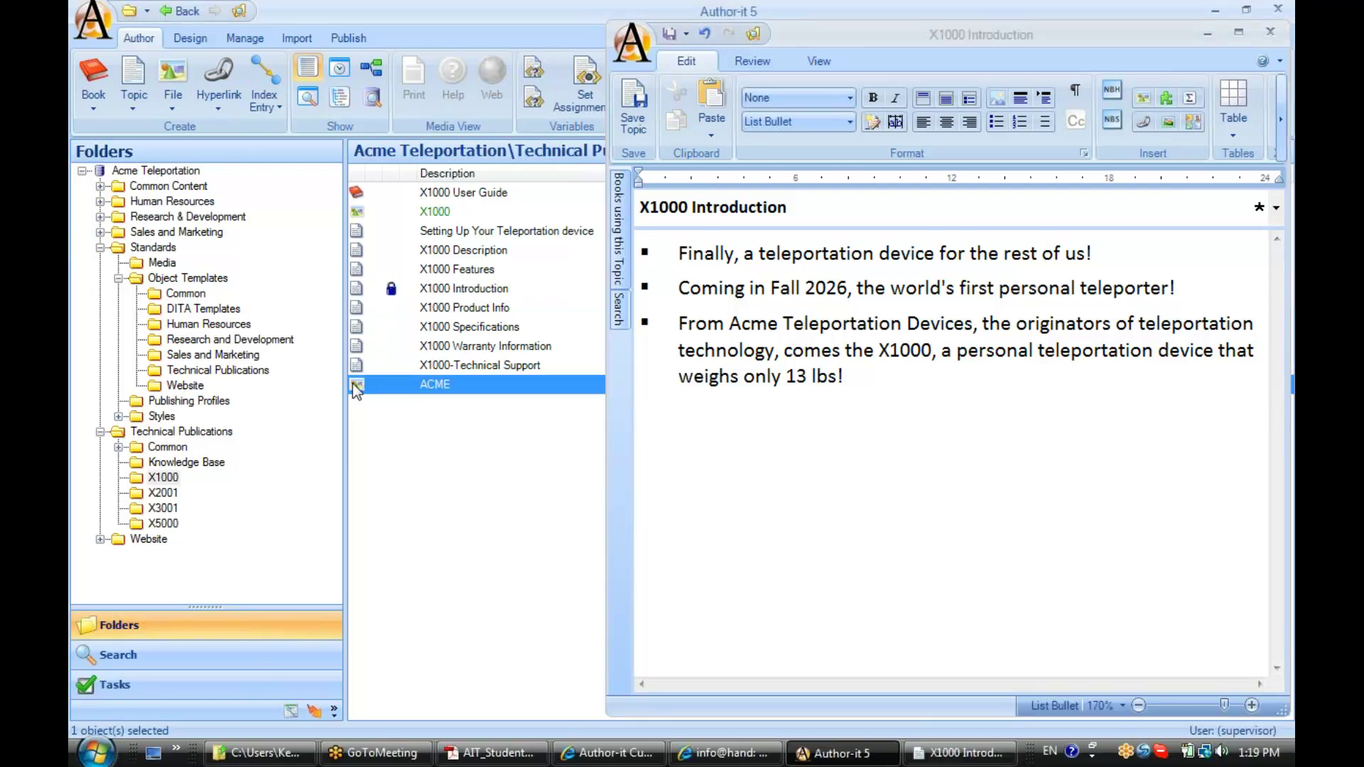
{"action": "left_click", "coordinate": [640, 436]}
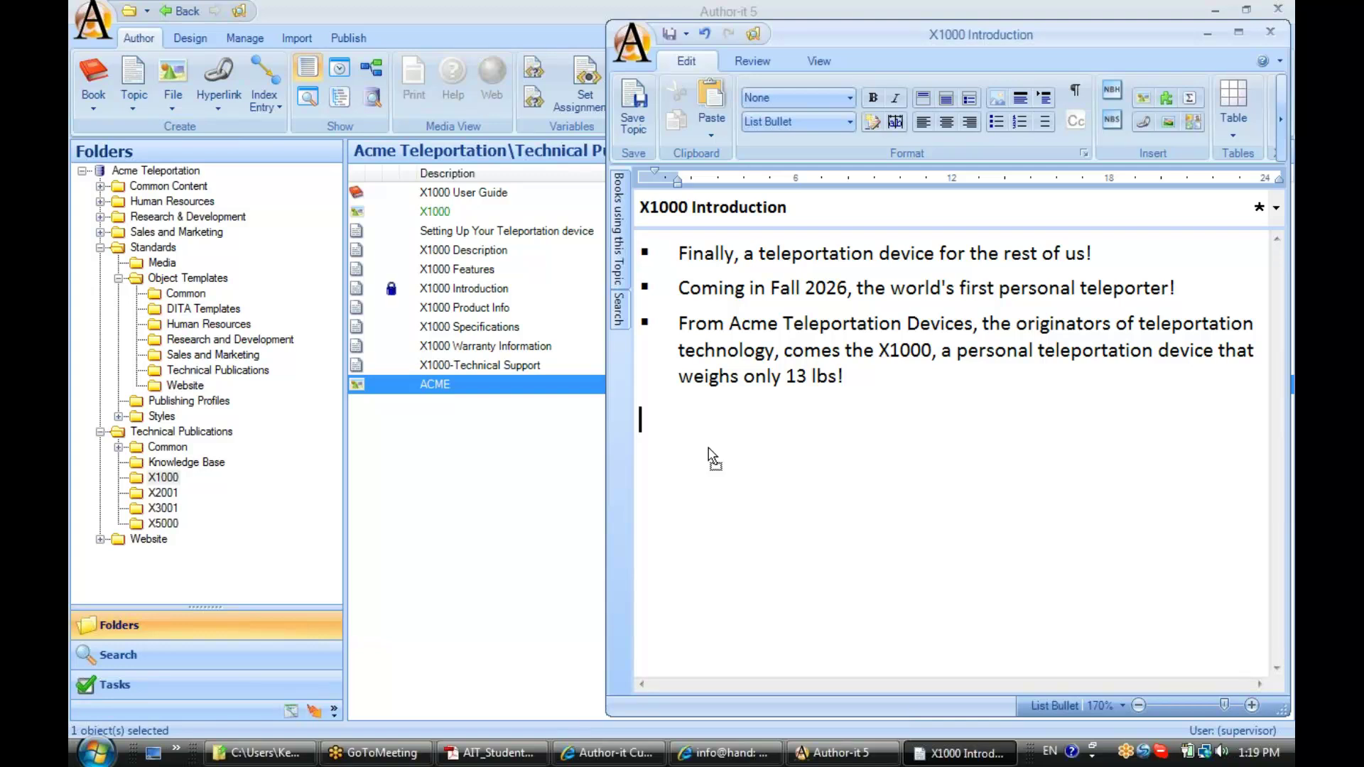
{"action": "left_click_drag", "start_coordinate": [711, 458], "coordinate": [710, 458]}
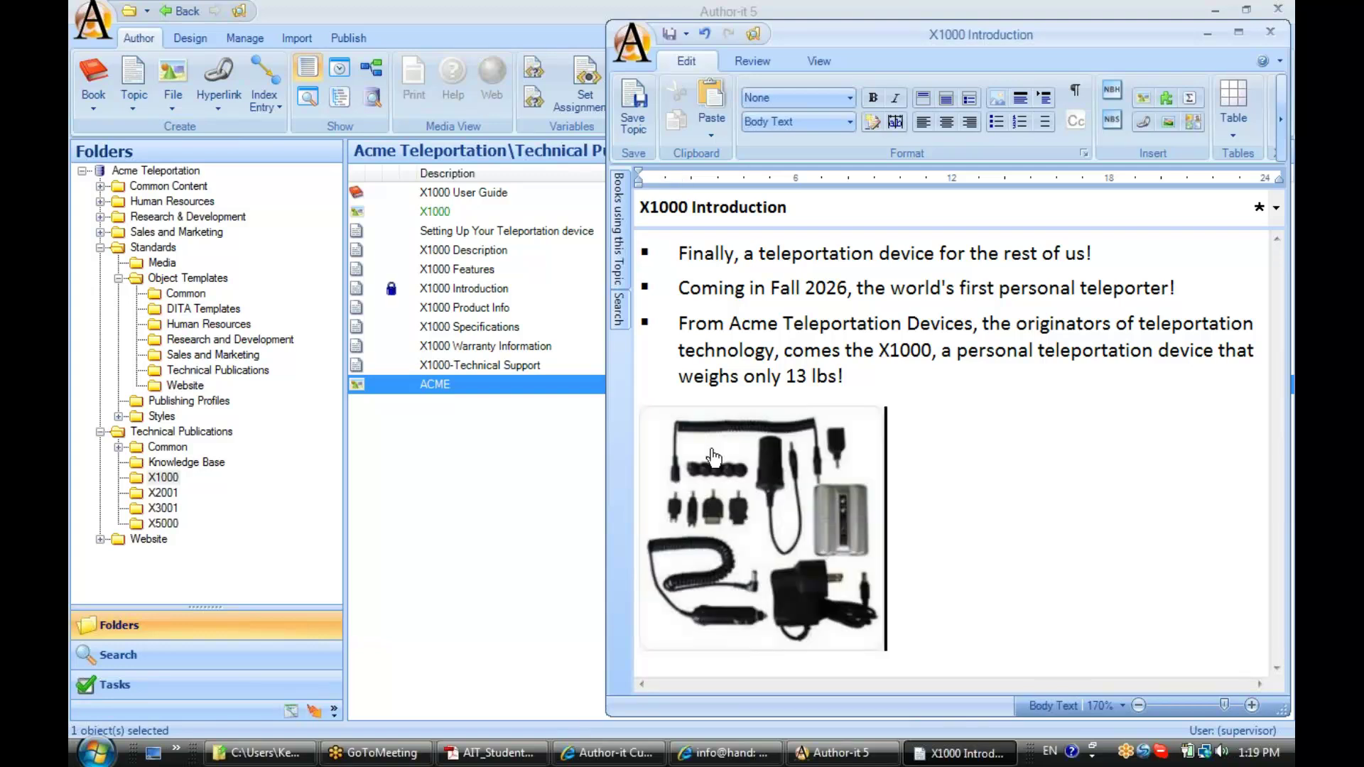
- Insert the X1000 graphic from the X1000 folder with Insert File Object, beside the charger picture
{"action": "left_click", "coordinate": [1142, 99]}
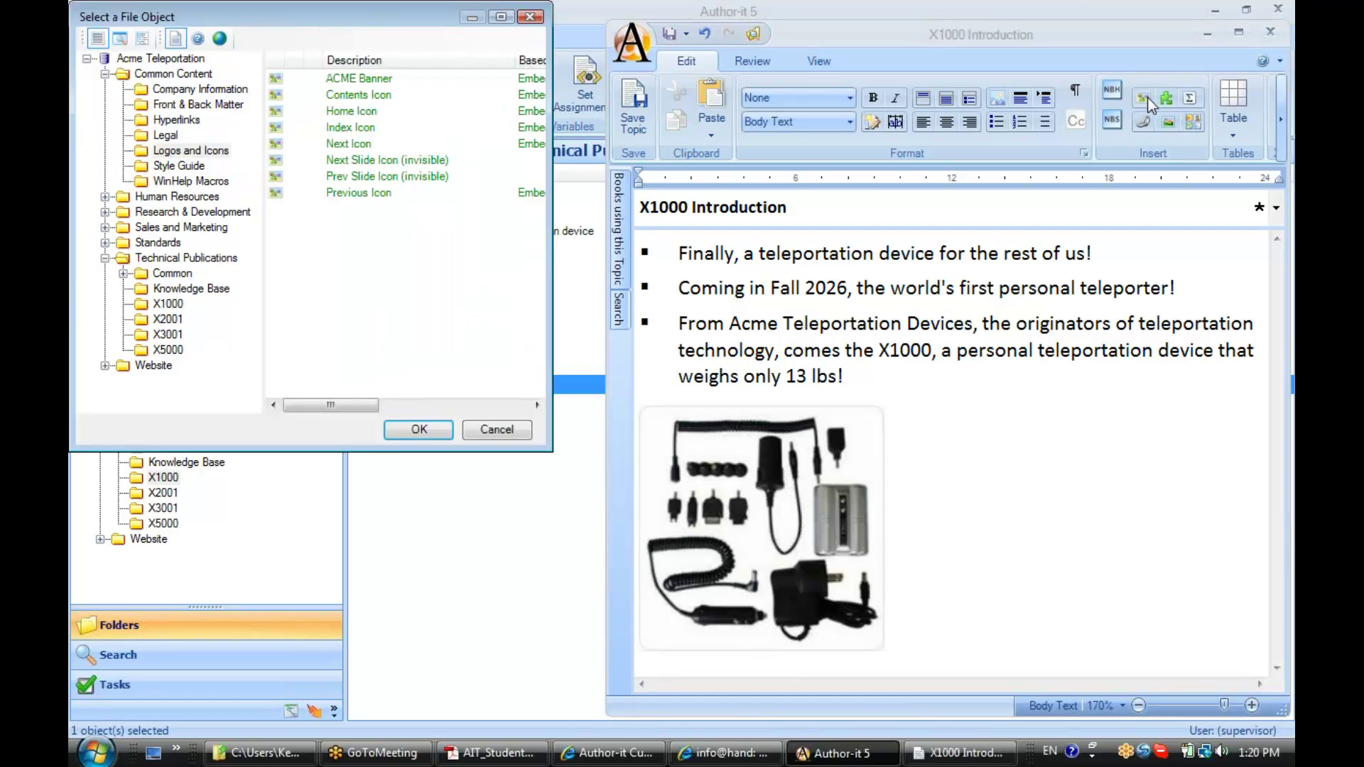
{"action": "left_click", "coordinate": [165, 306]}
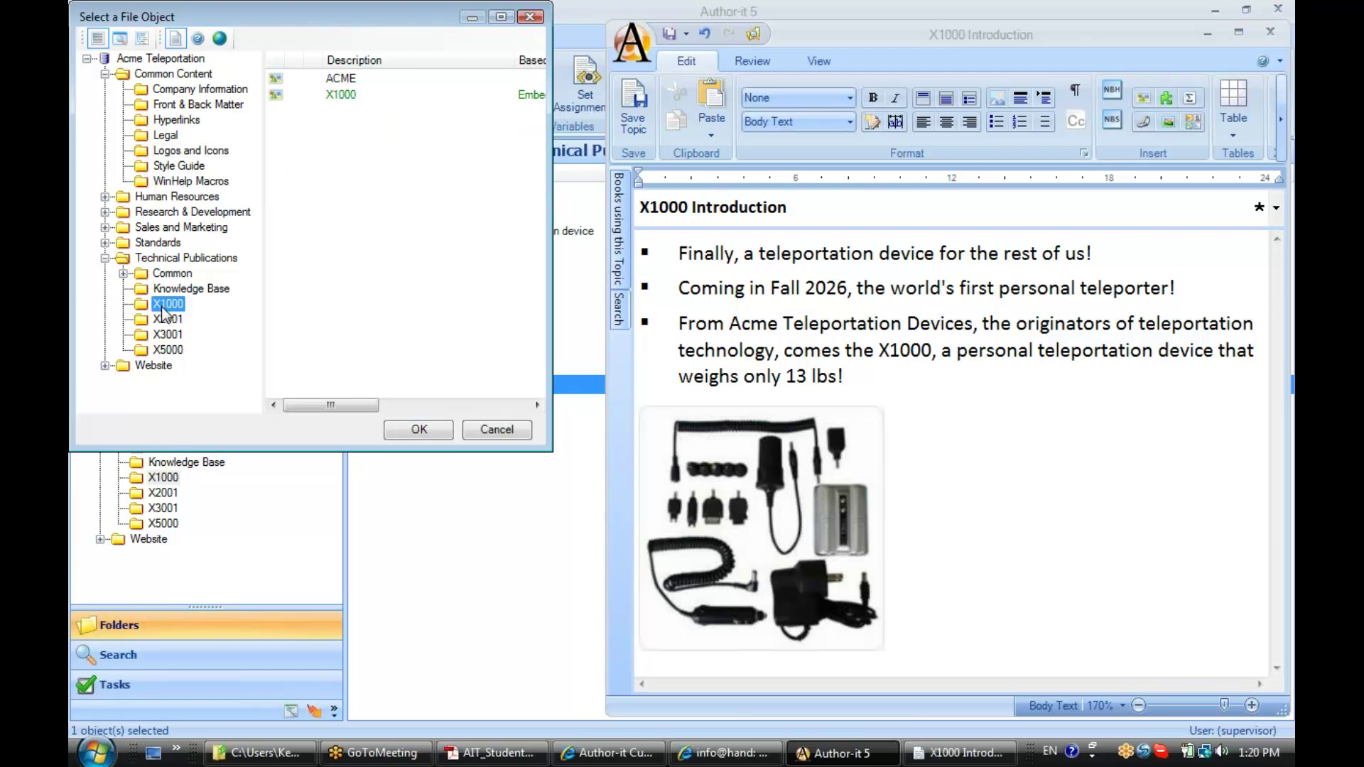
{"action": "left_click", "coordinate": [330, 96]}
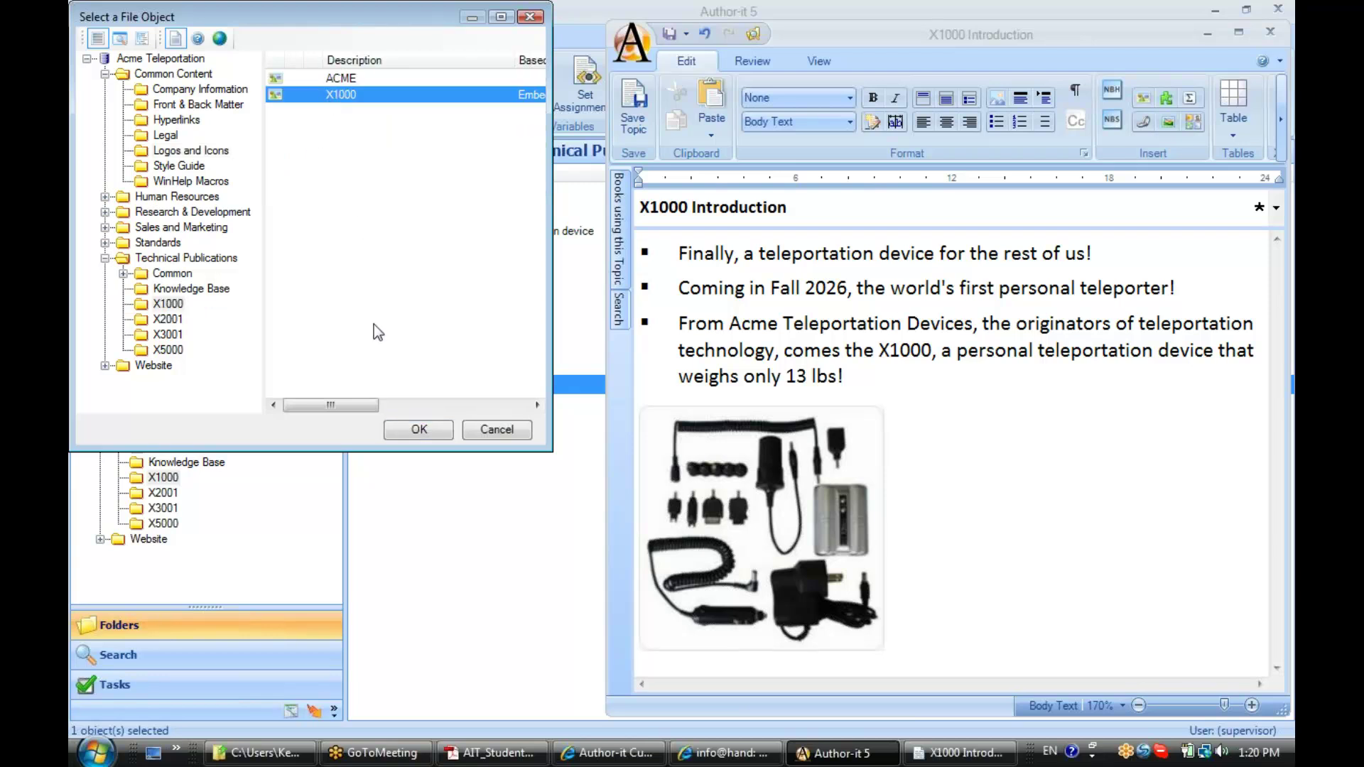
{"action": "left_click", "coordinate": [407, 430]}
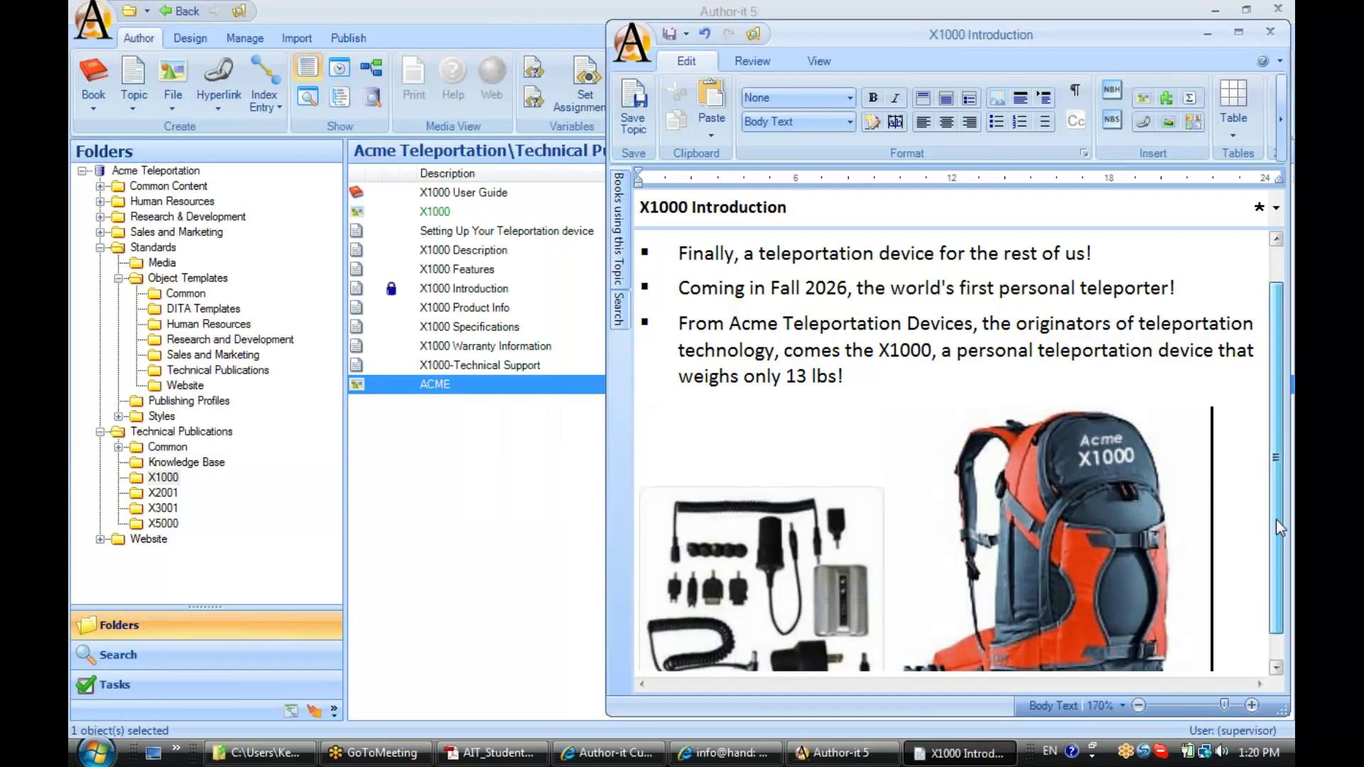
- Copy the X1000 backpack image in the X1000 Introduction topic
{"action": "scroll", "coordinate": [1275, 549], "scroll_direction": "down", "scroll_amount": 1}
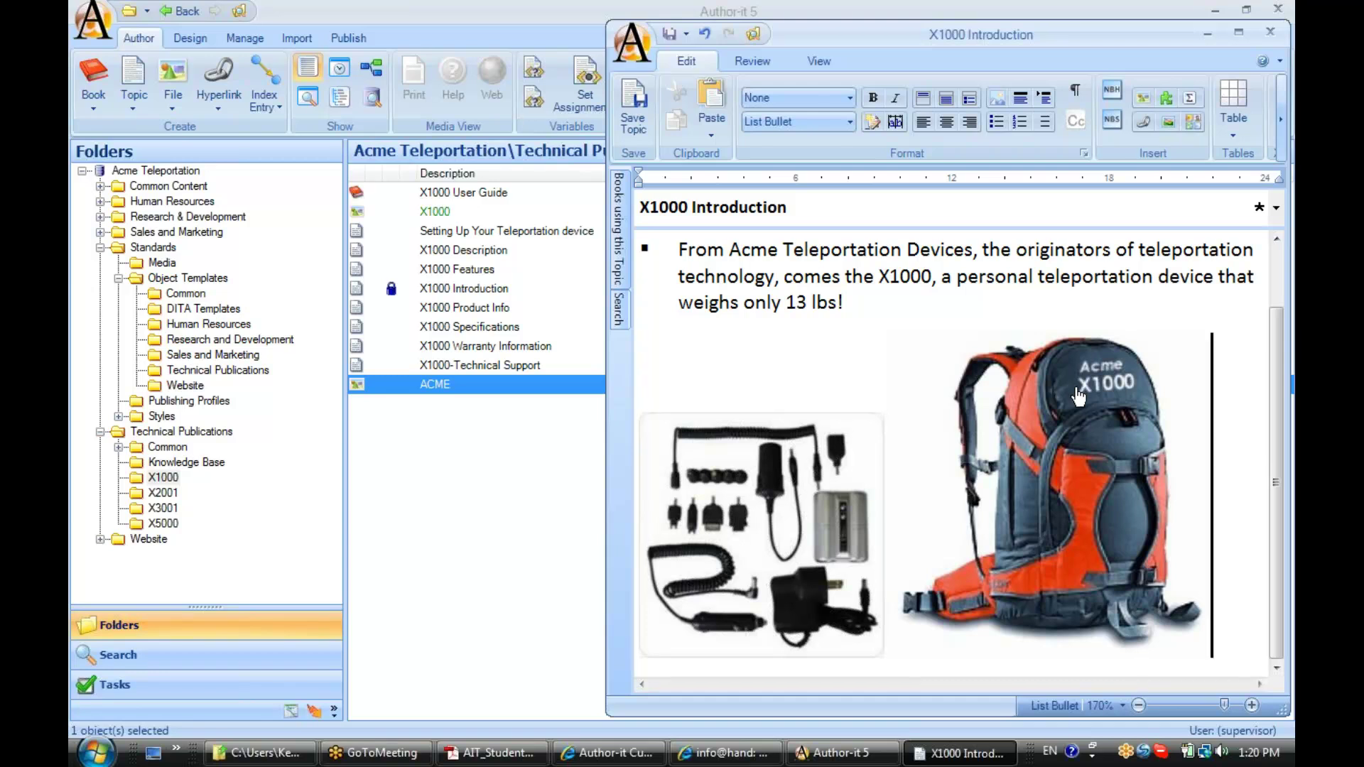
{"action": "left_click_drag", "start_coordinate": [1057, 45], "coordinate": [1023, 29]}
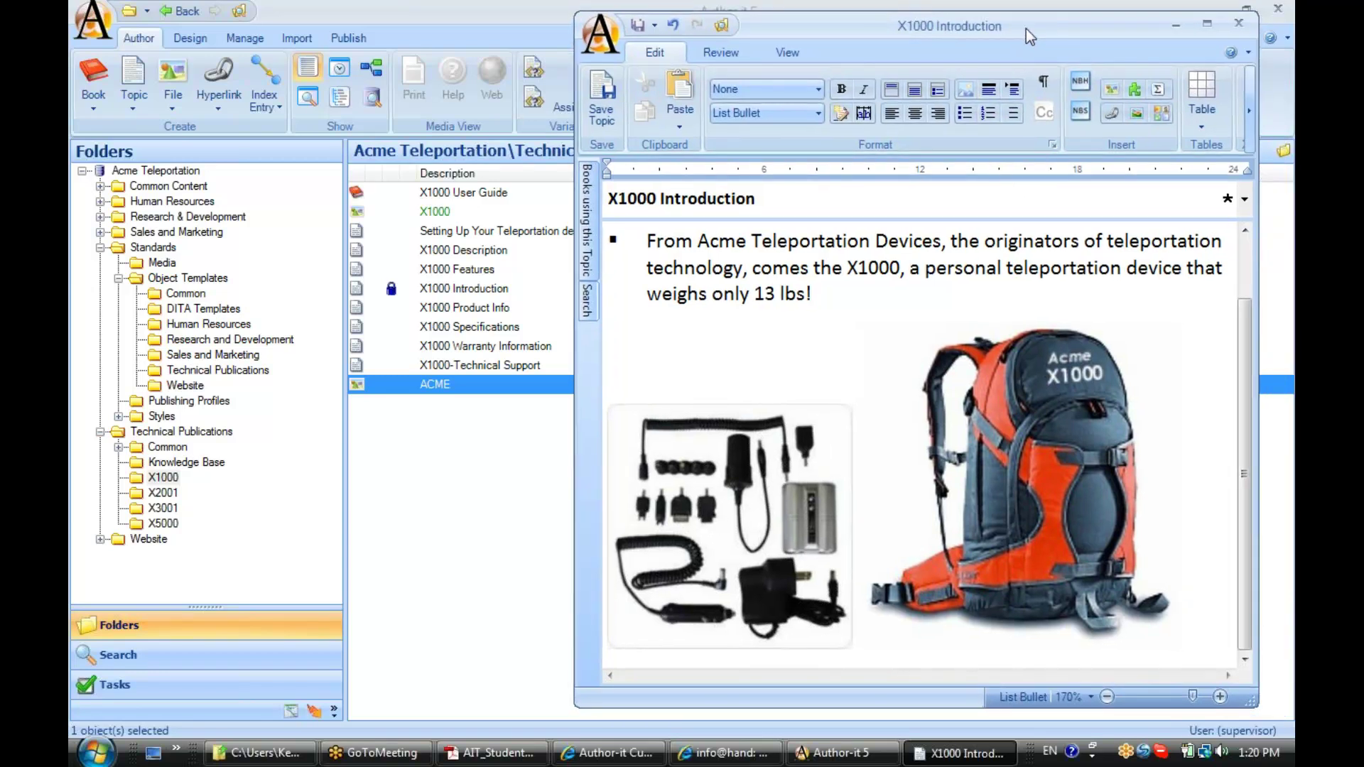
{"action": "left_click", "coordinate": [1177, 521]}
{"action": "left_click", "coordinate": [1011, 530]}
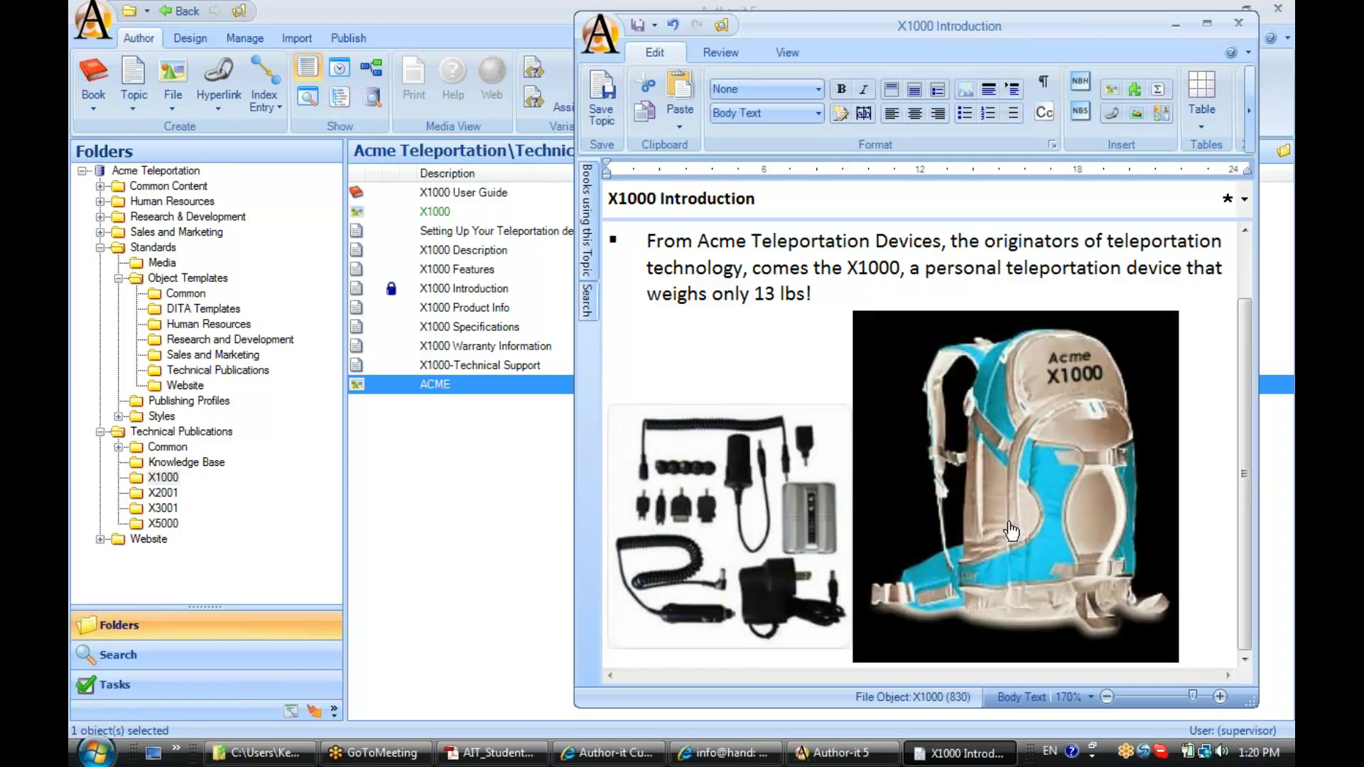
{"action": "right_click", "coordinate": [939, 385]}
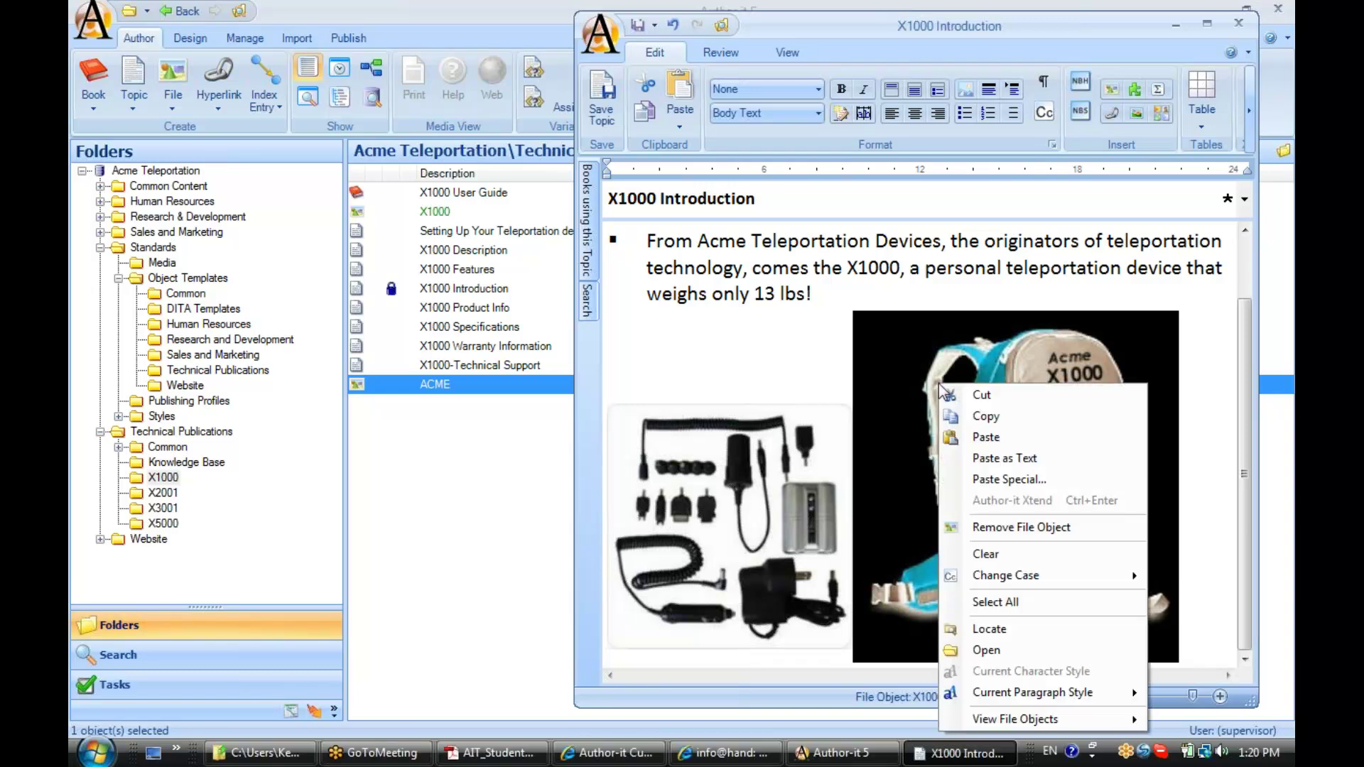
{"action": "left_click", "coordinate": [987, 416]}
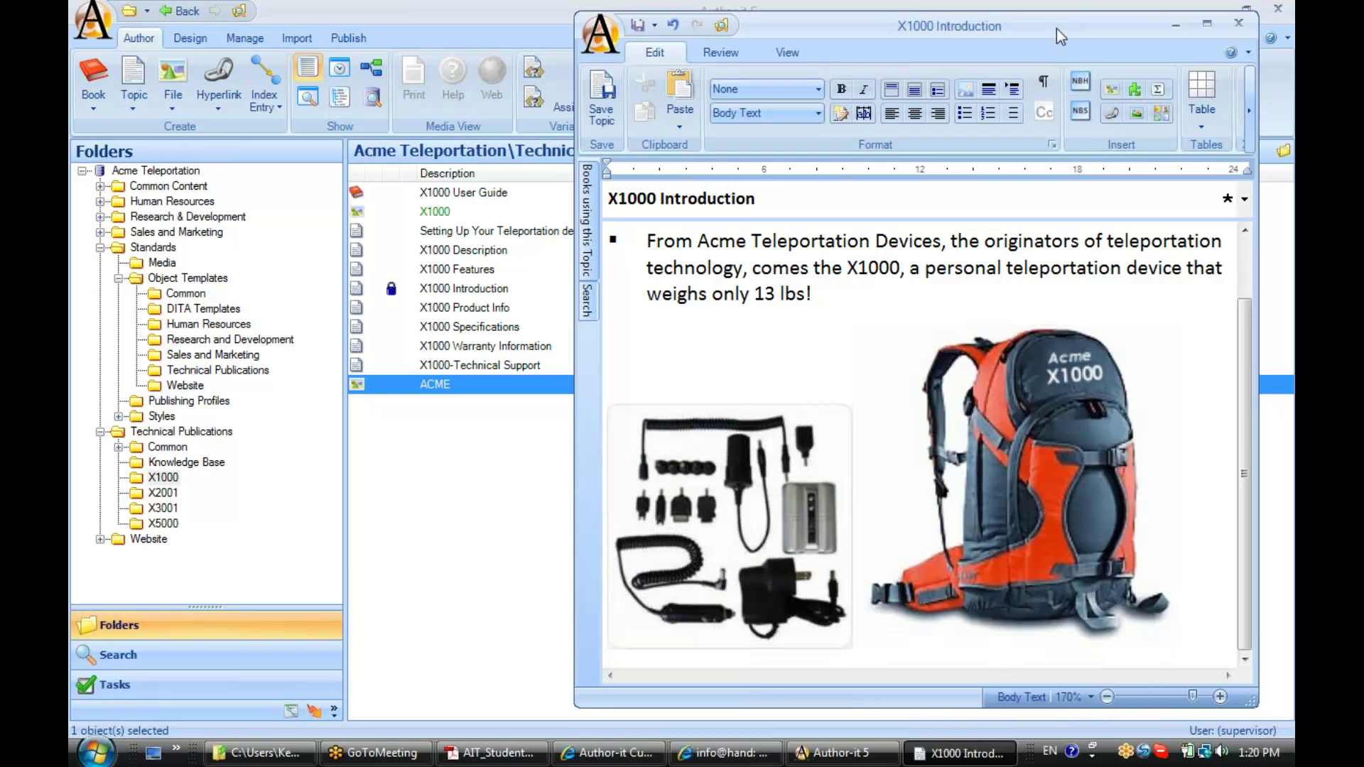
- Paste a second copy of the backpack image below the first one
{"action": "left_click_drag", "start_coordinate": [1053, 27], "coordinate": [949, 33]}
{"action": "left_click_drag", "start_coordinate": [1162, 345], "coordinate": [1259, 345]}
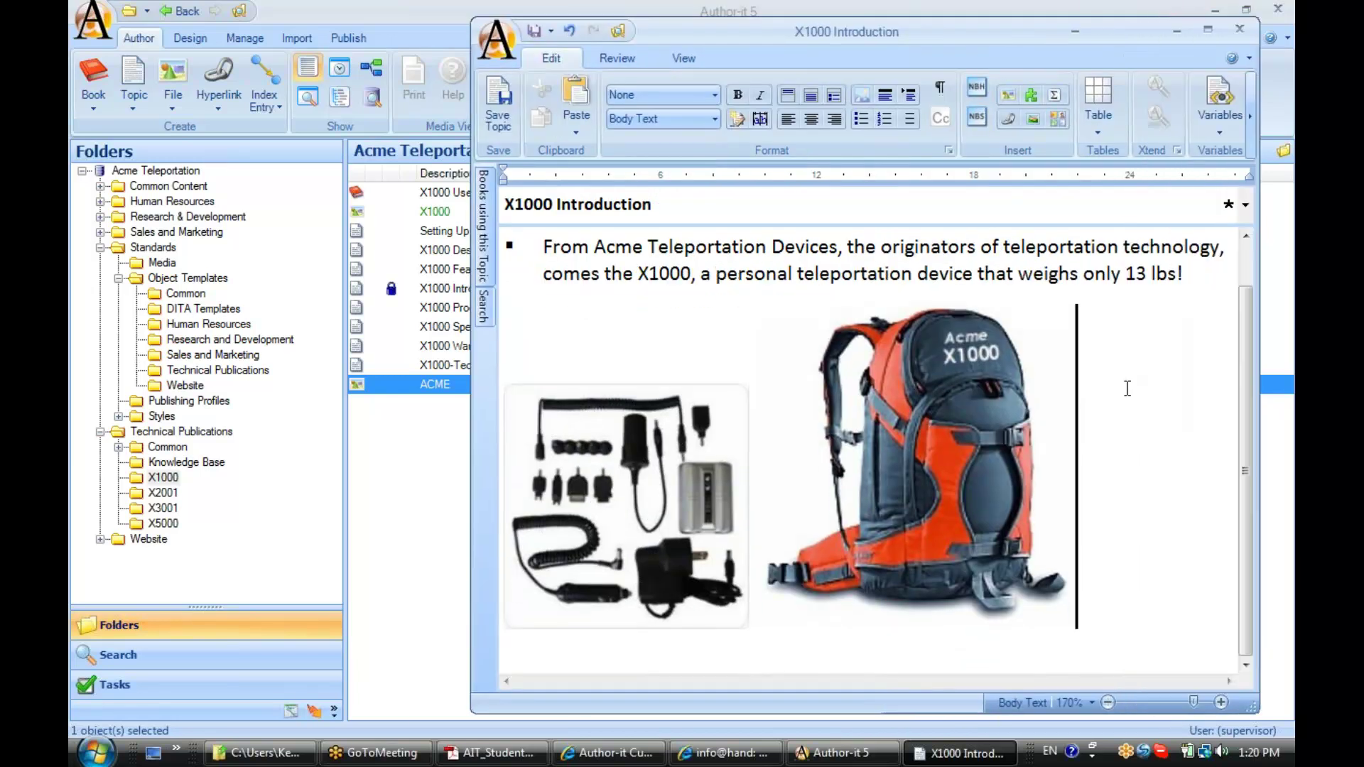
{"action": "right_click", "coordinate": [1086, 381]}
{"action": "left_click", "coordinate": [1118, 433]}
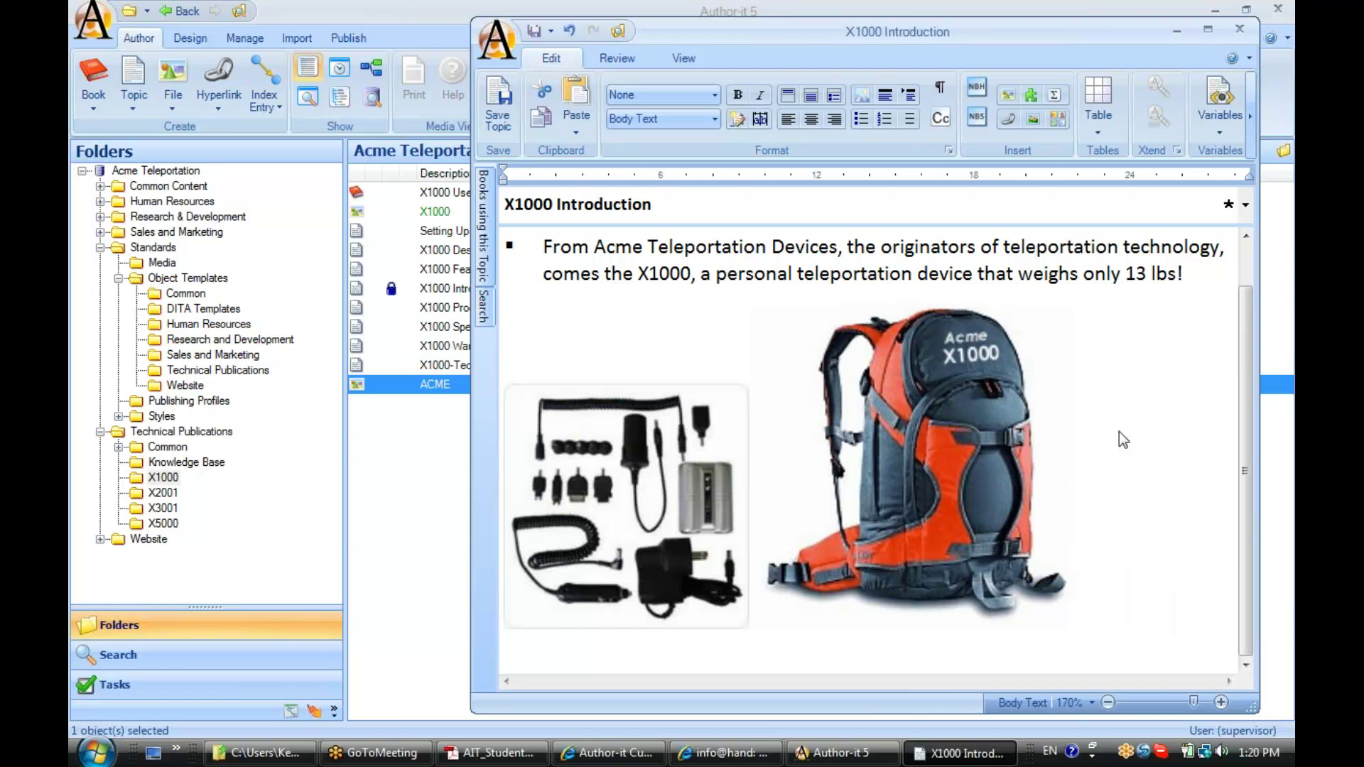
{"action": "left_click_drag", "start_coordinate": [1244, 466], "coordinate": [1248, 556]}
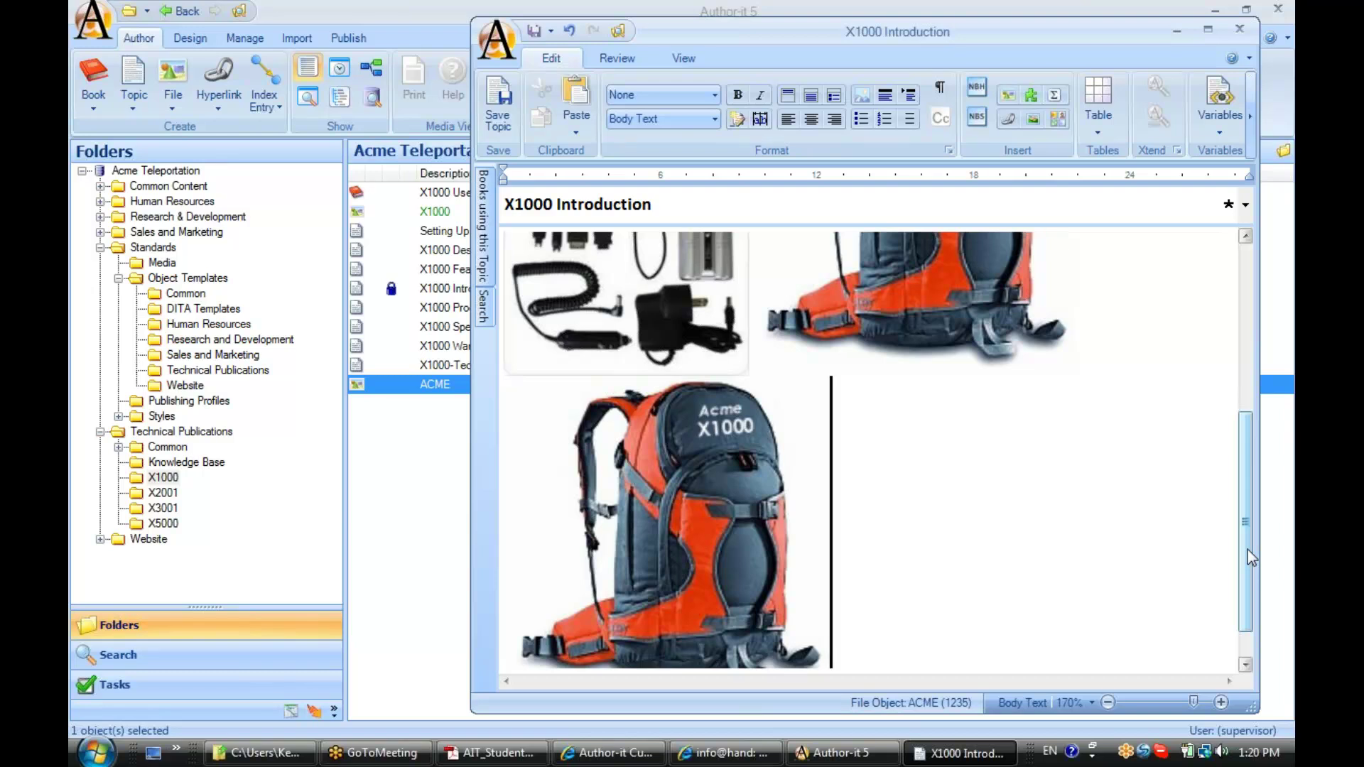
- Open X1000 Warranty Information and paste the copied backpack image into it with Ctrl+V
{"action": "left_click", "coordinate": [418, 347]}
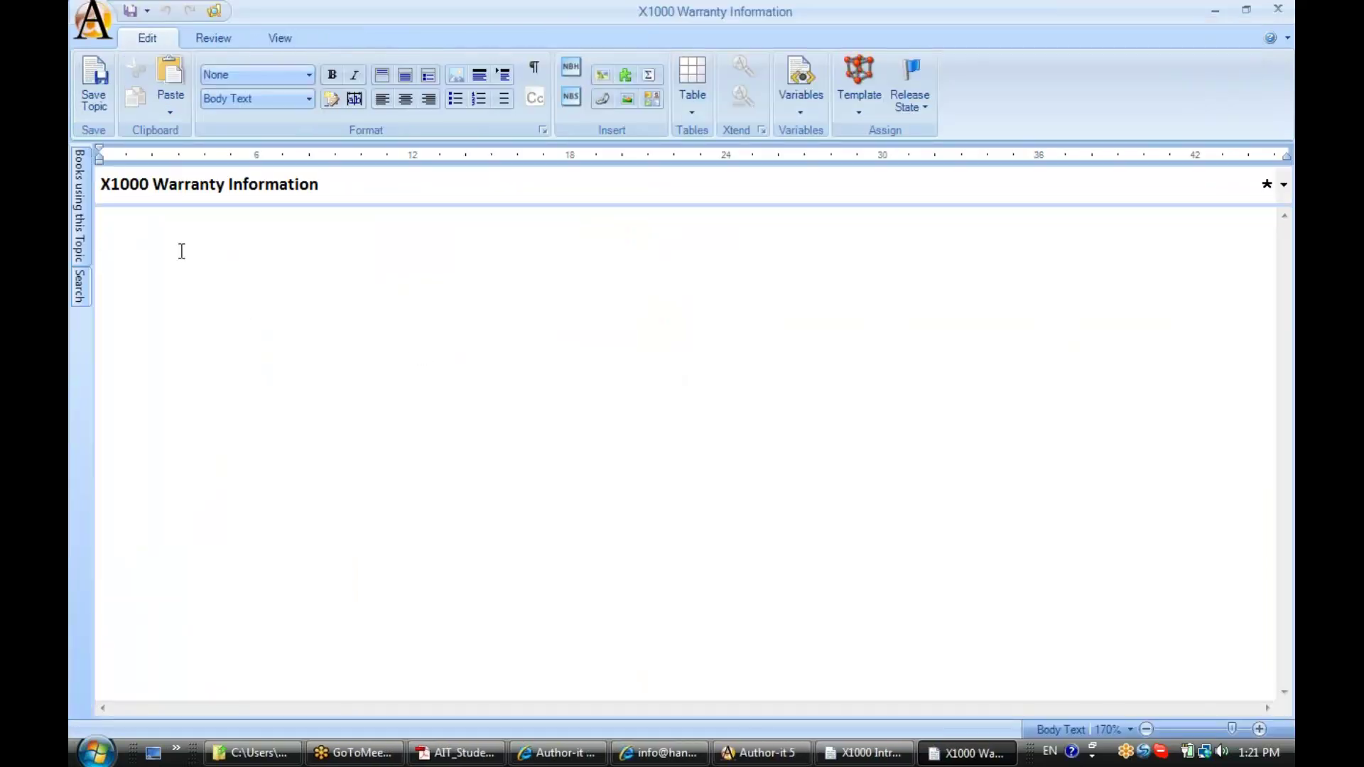
{"action": "key", "text": "ctrl+v"}
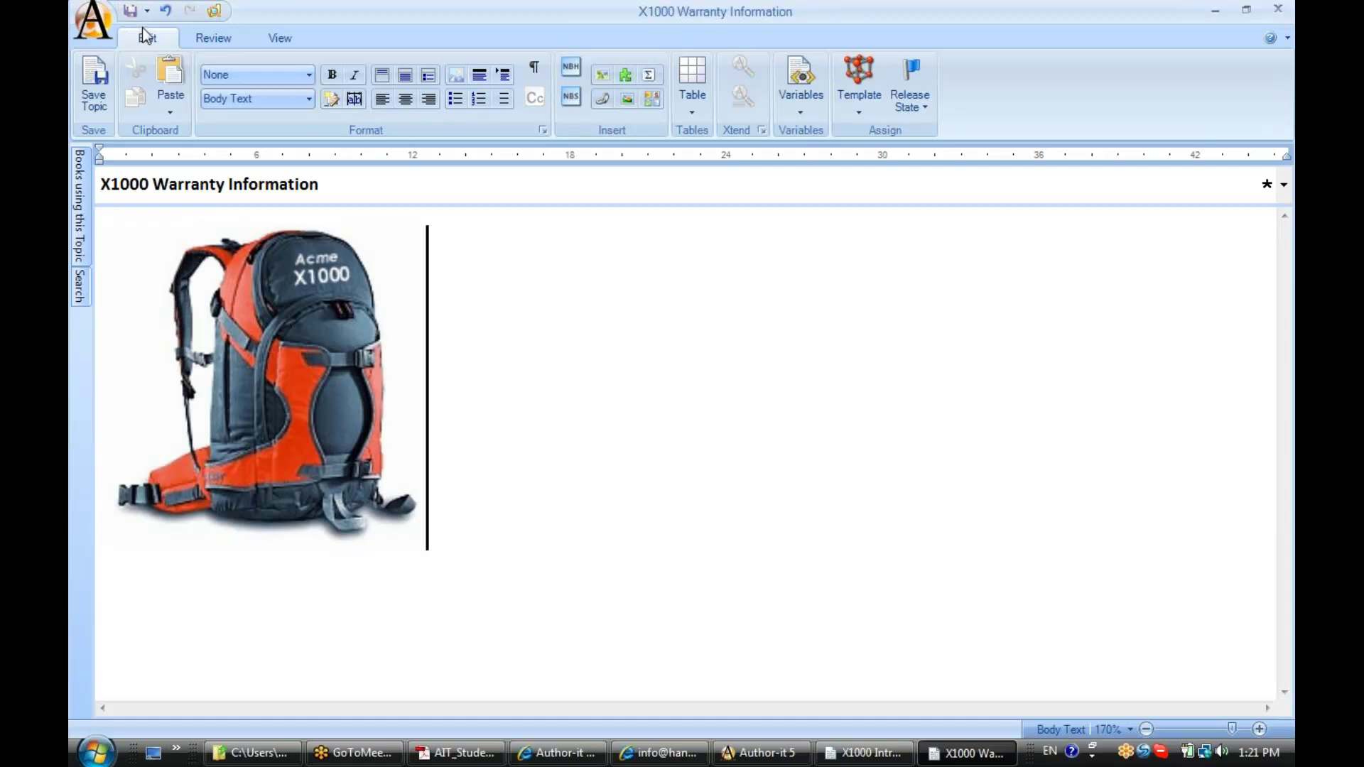
{"action": "left_click", "coordinate": [273, 40]}
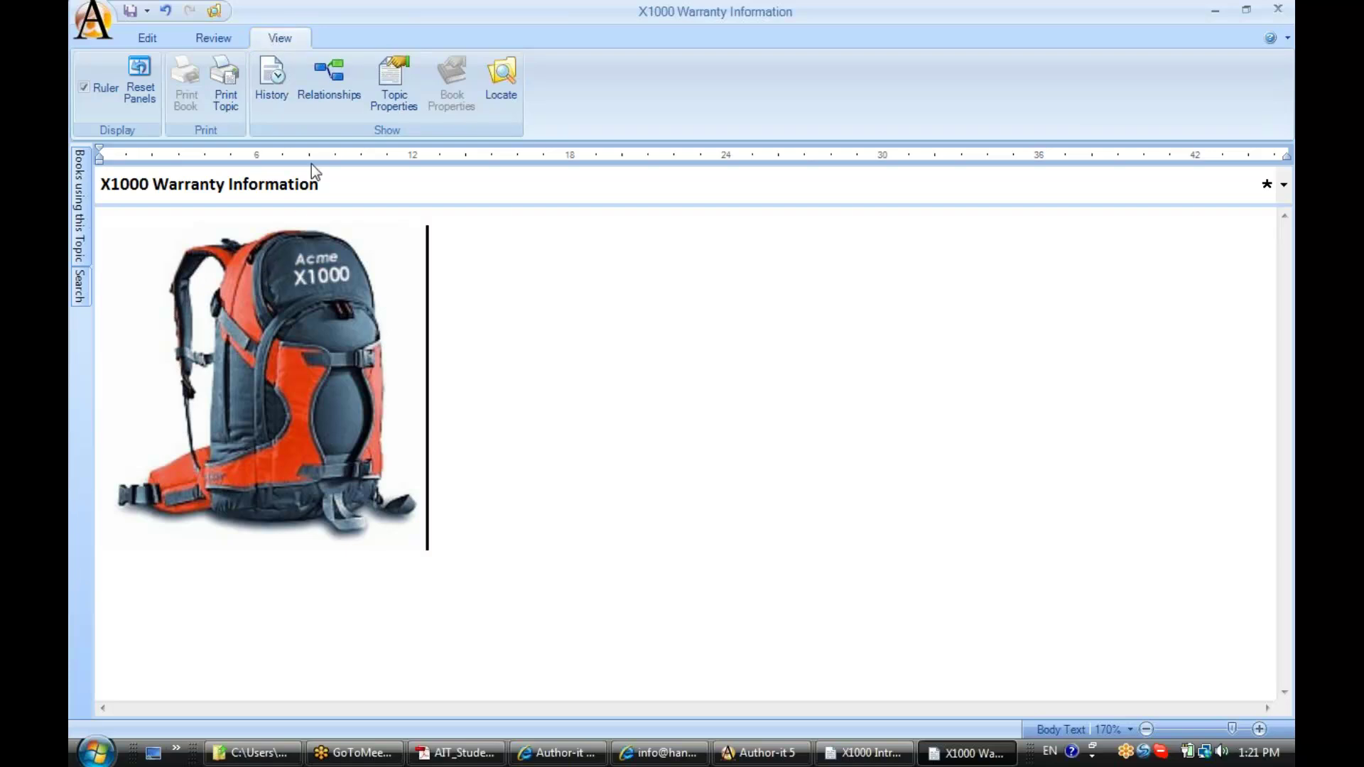
- Verify the Warranty topic's backpack image is object code 830 in its properties, then cancel
{"action": "left_click", "coordinate": [327, 83]}
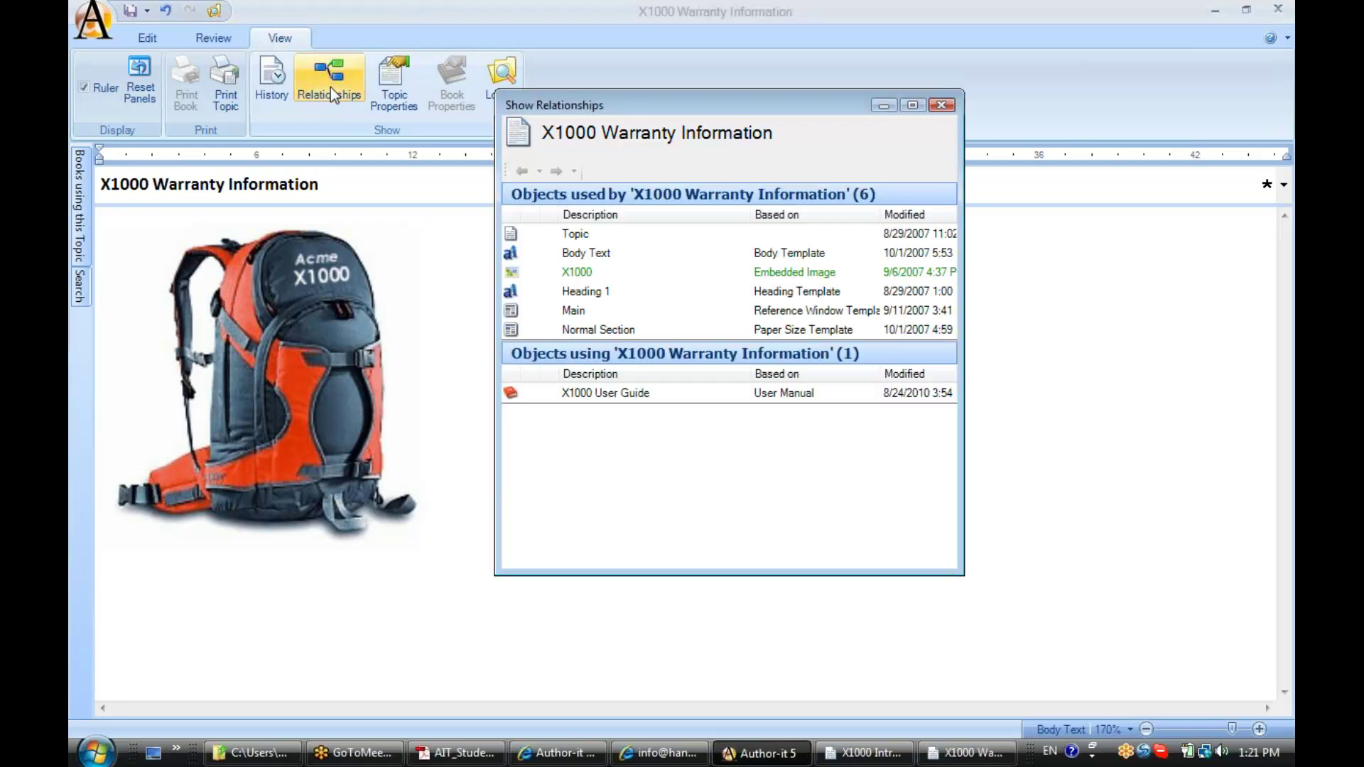
{"action": "left_click", "coordinate": [943, 108]}
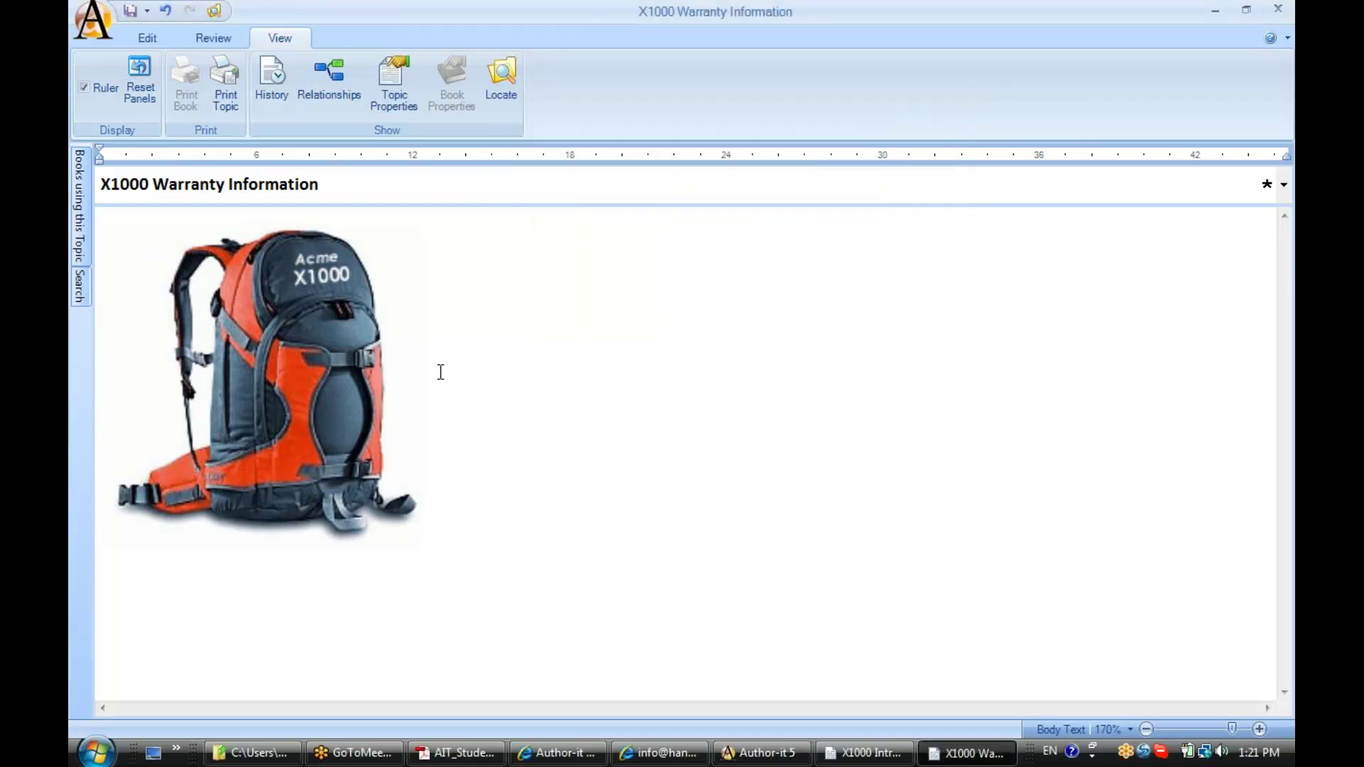
{"action": "left_click", "coordinate": [320, 343]}
{"action": "double_click", "coordinate": [319, 336]}
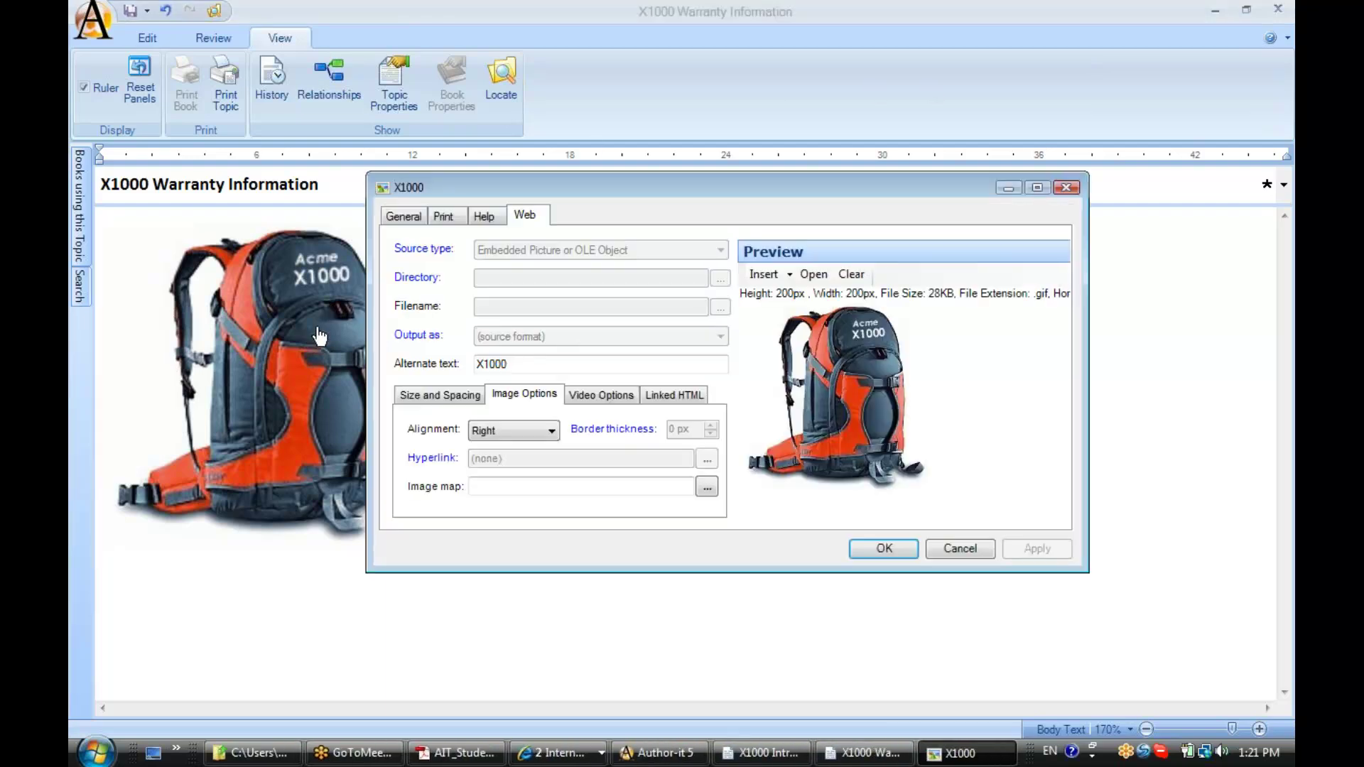
{"action": "left_click", "coordinate": [411, 216]}
{"action": "key", "text": "Tab"}
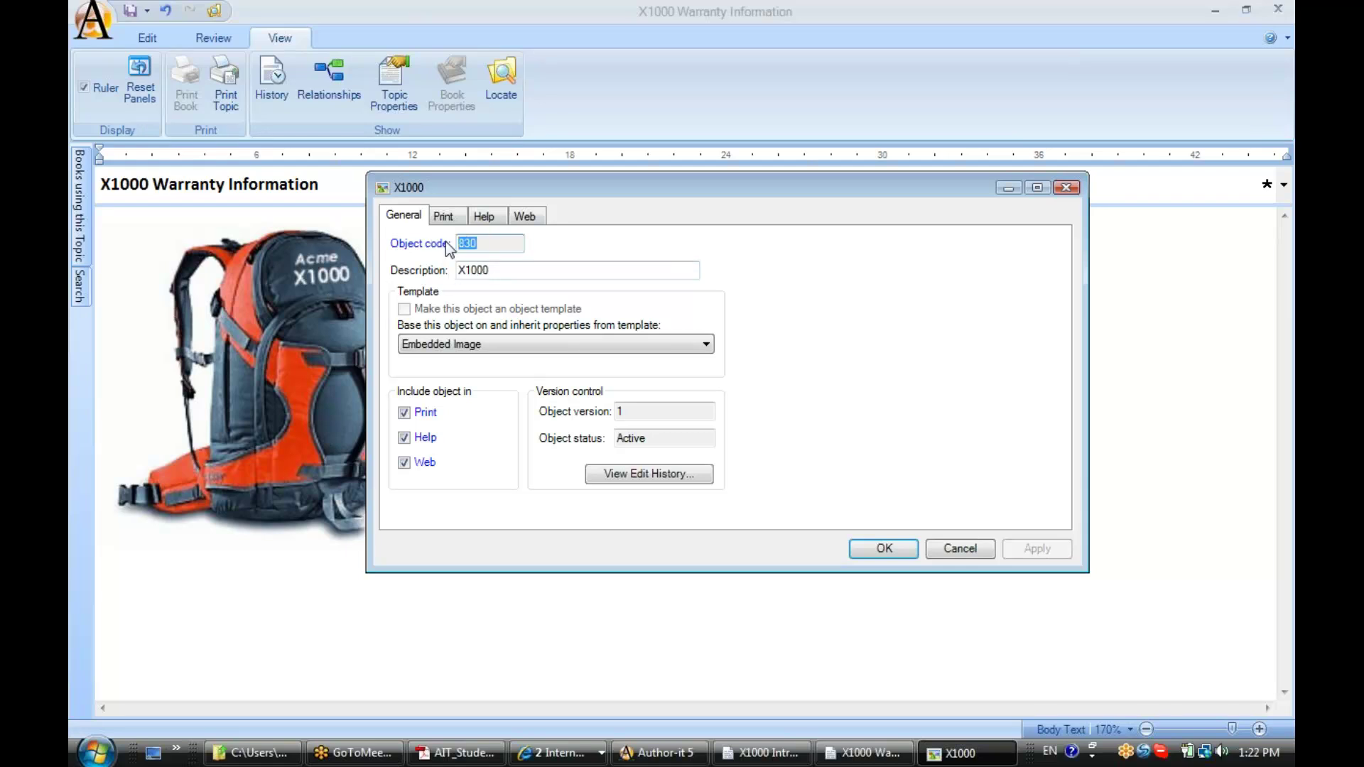
{"action": "left_click", "coordinate": [954, 553]}
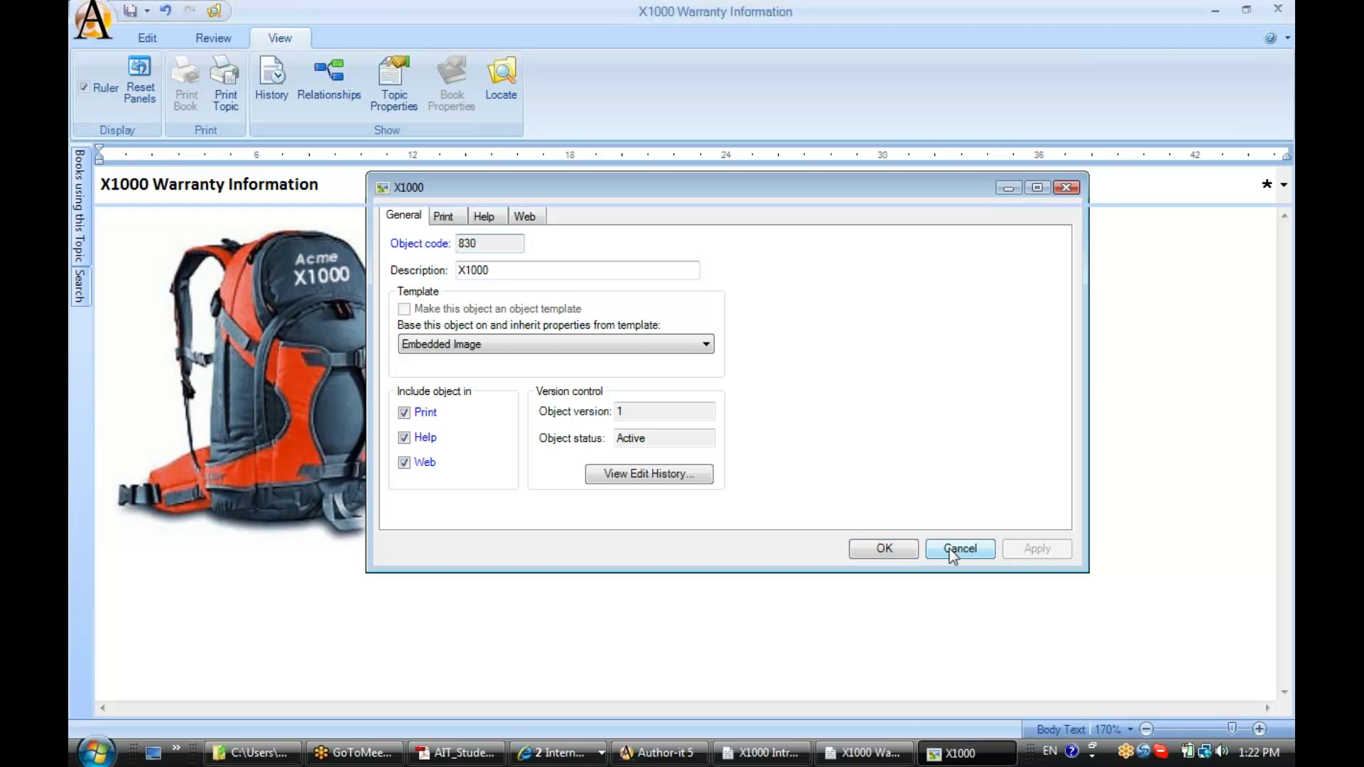
- Close Warranty Information, confirm Introduction's image is code 830, then delete both backpack images and save
{"action": "left_click", "coordinate": [1284, 11]}
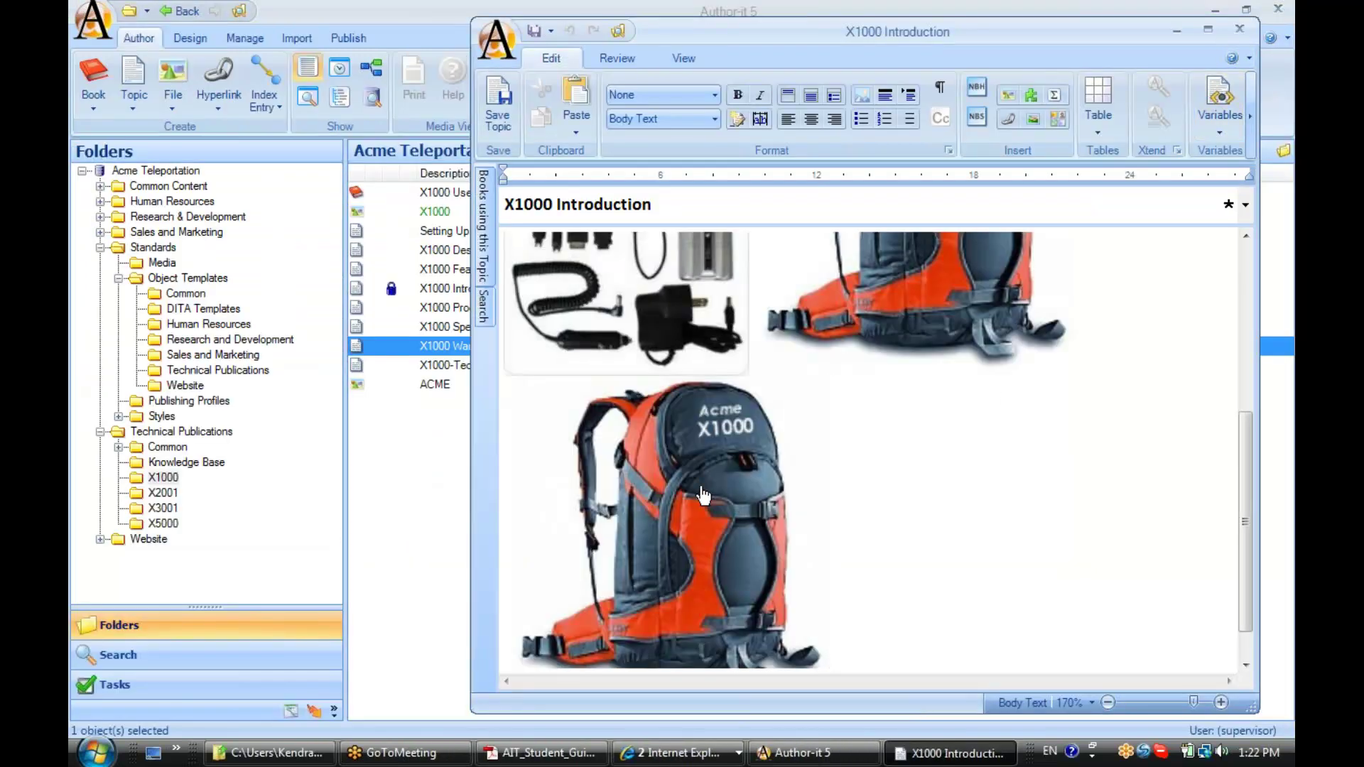
{"action": "double_click", "coordinate": [703, 495]}
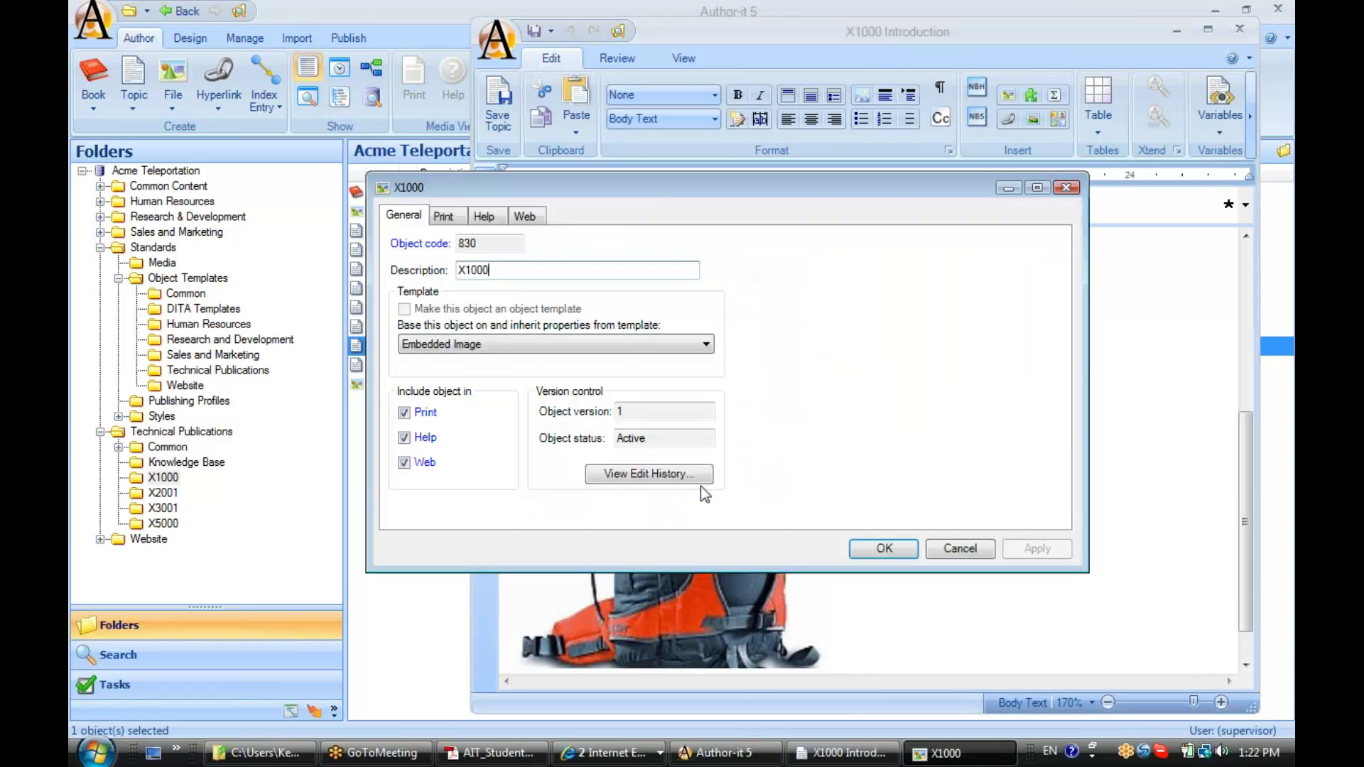
{"action": "double_click", "coordinate": [497, 244]}
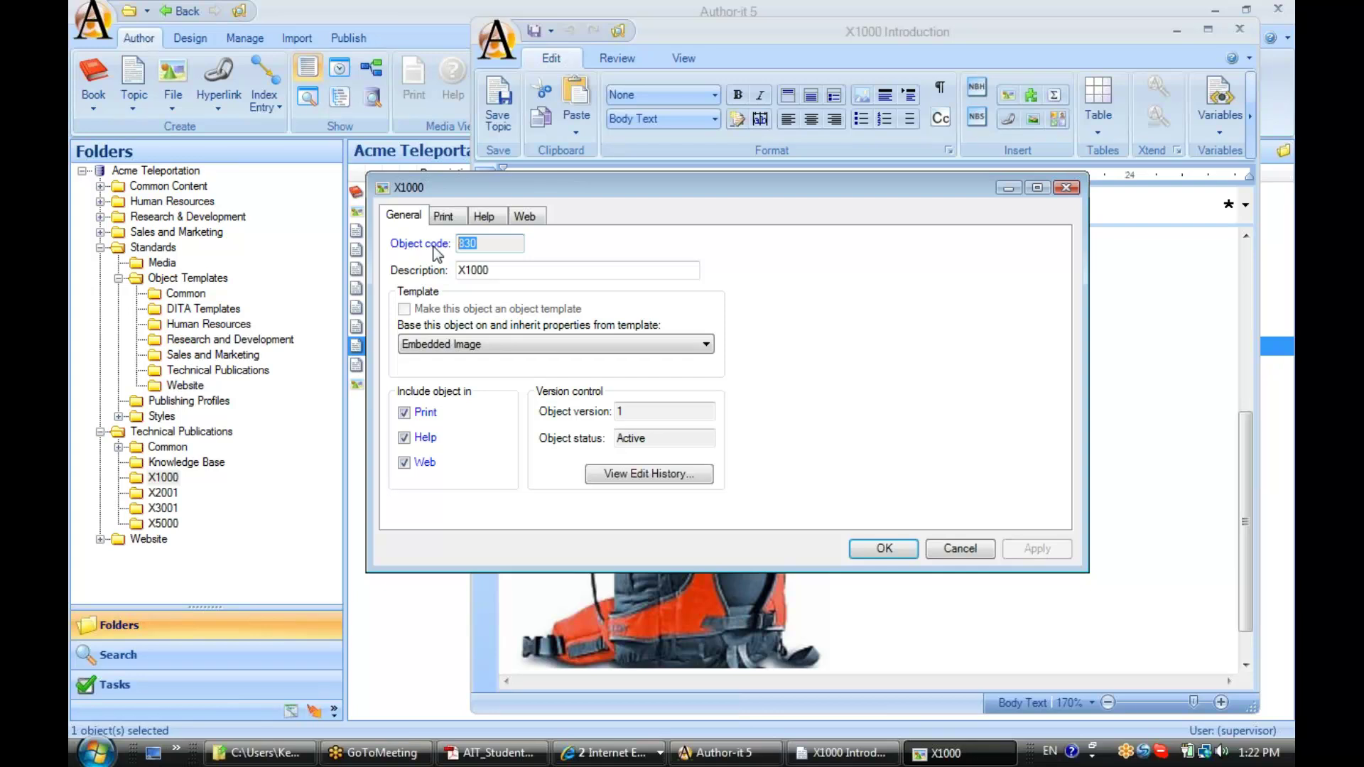
{"action": "left_click", "coordinate": [486, 245]}
{"action": "left_click", "coordinate": [885, 549]}
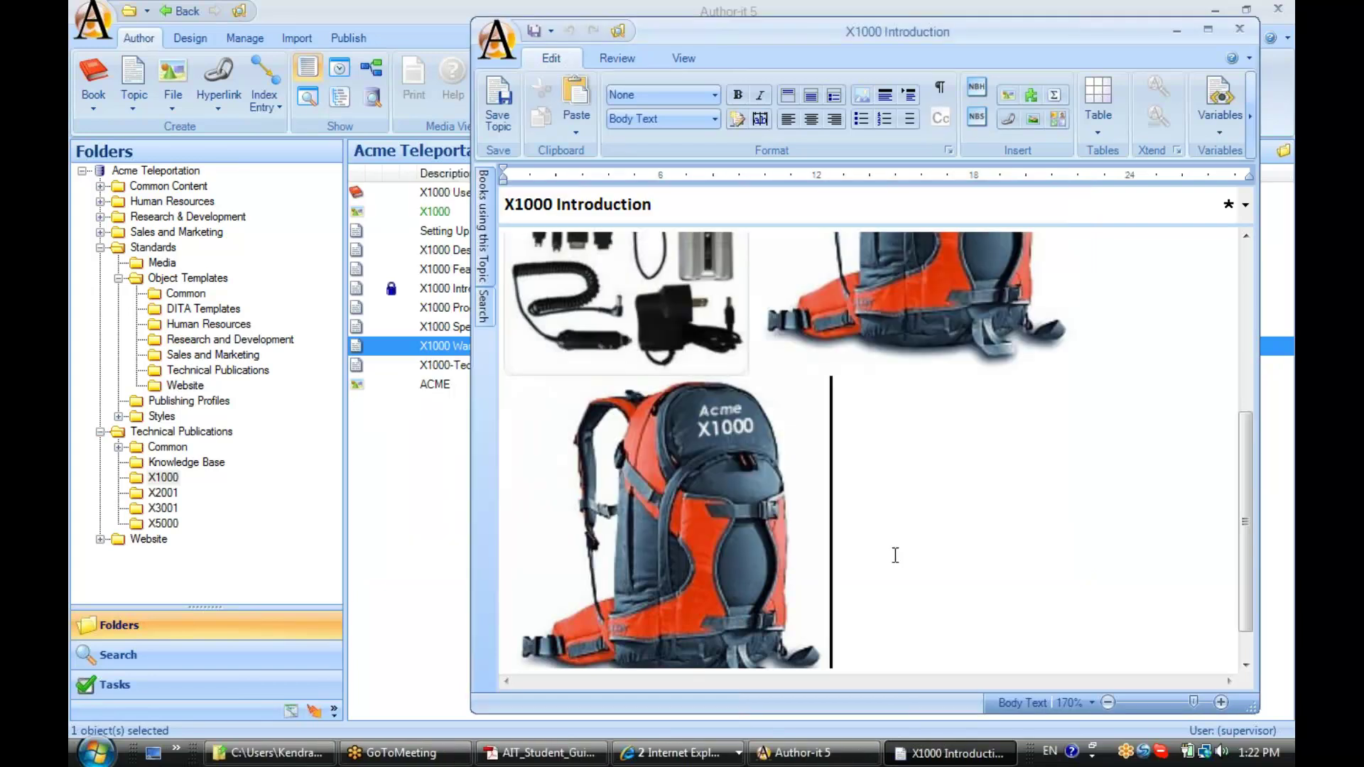
{"action": "key", "text": "BackSpace"}
{"action": "key", "text": "BackSpace"}
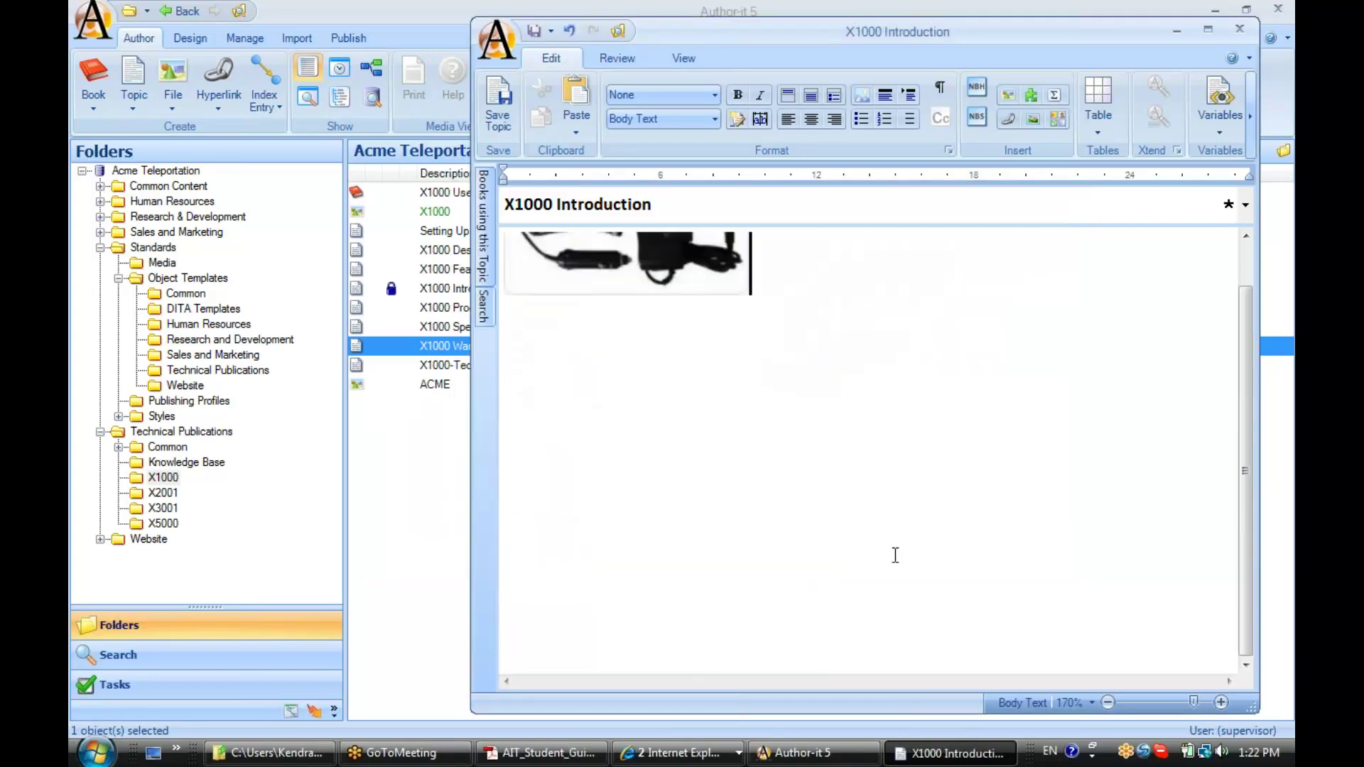
{"action": "left_click", "coordinate": [535, 31]}
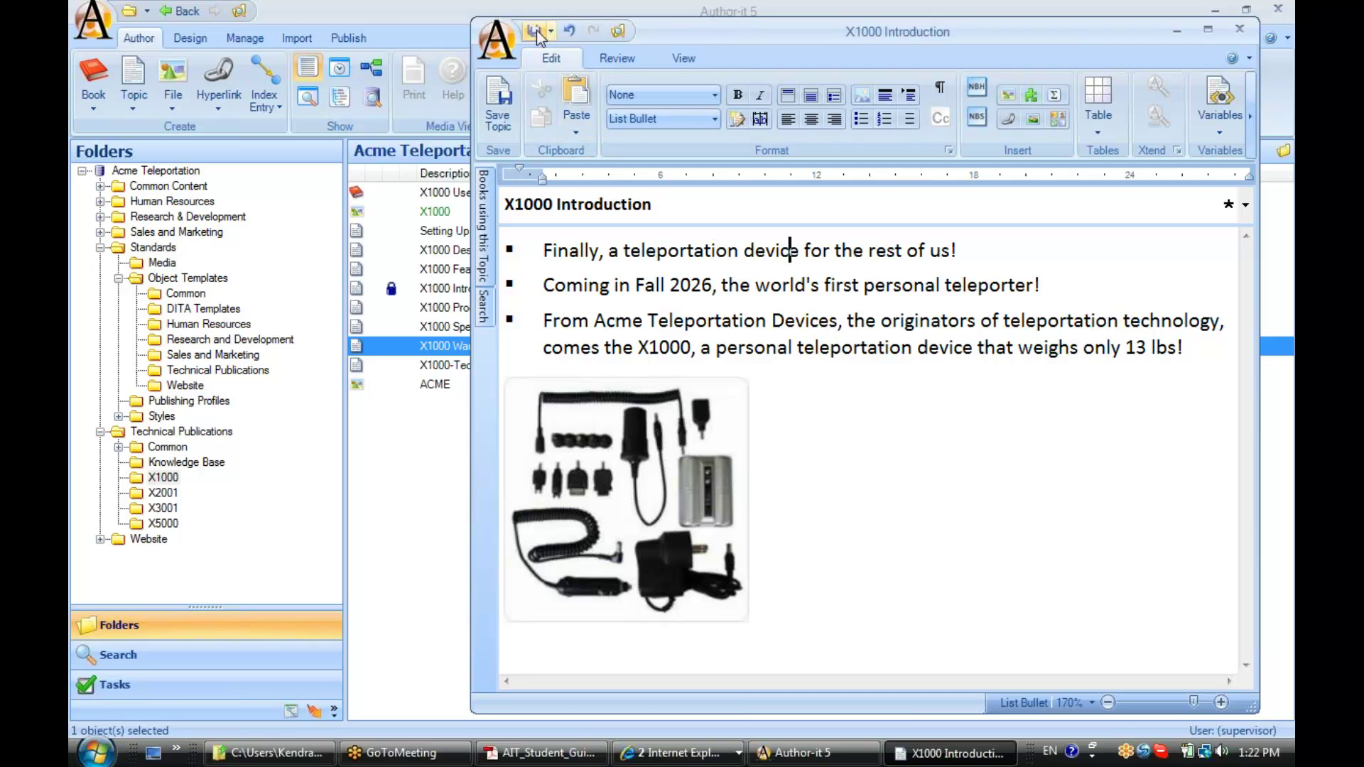
- Close X1000 Introduction and open the X1000 Specifications topic for editing
{"action": "left_click", "coordinate": [1237, 28]}
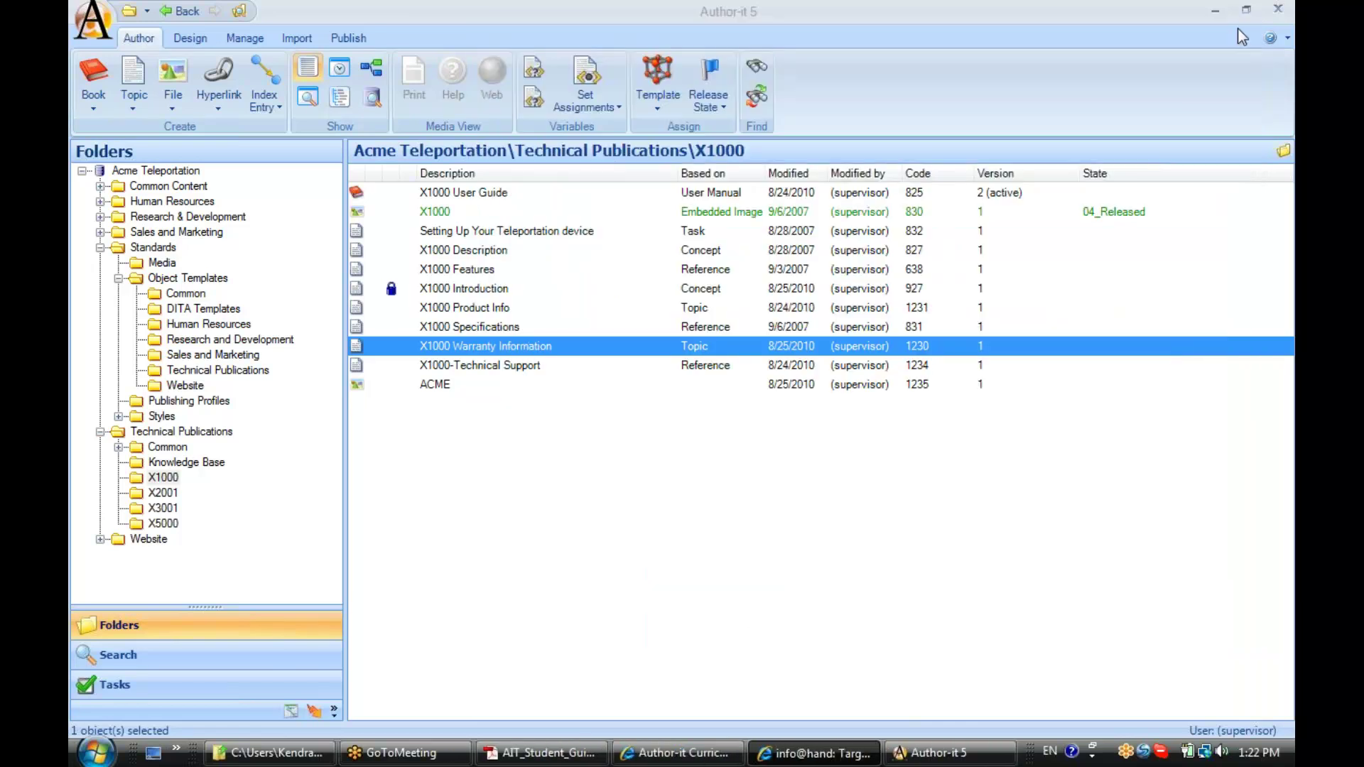
{"action": "left_click", "coordinate": [171, 111]}
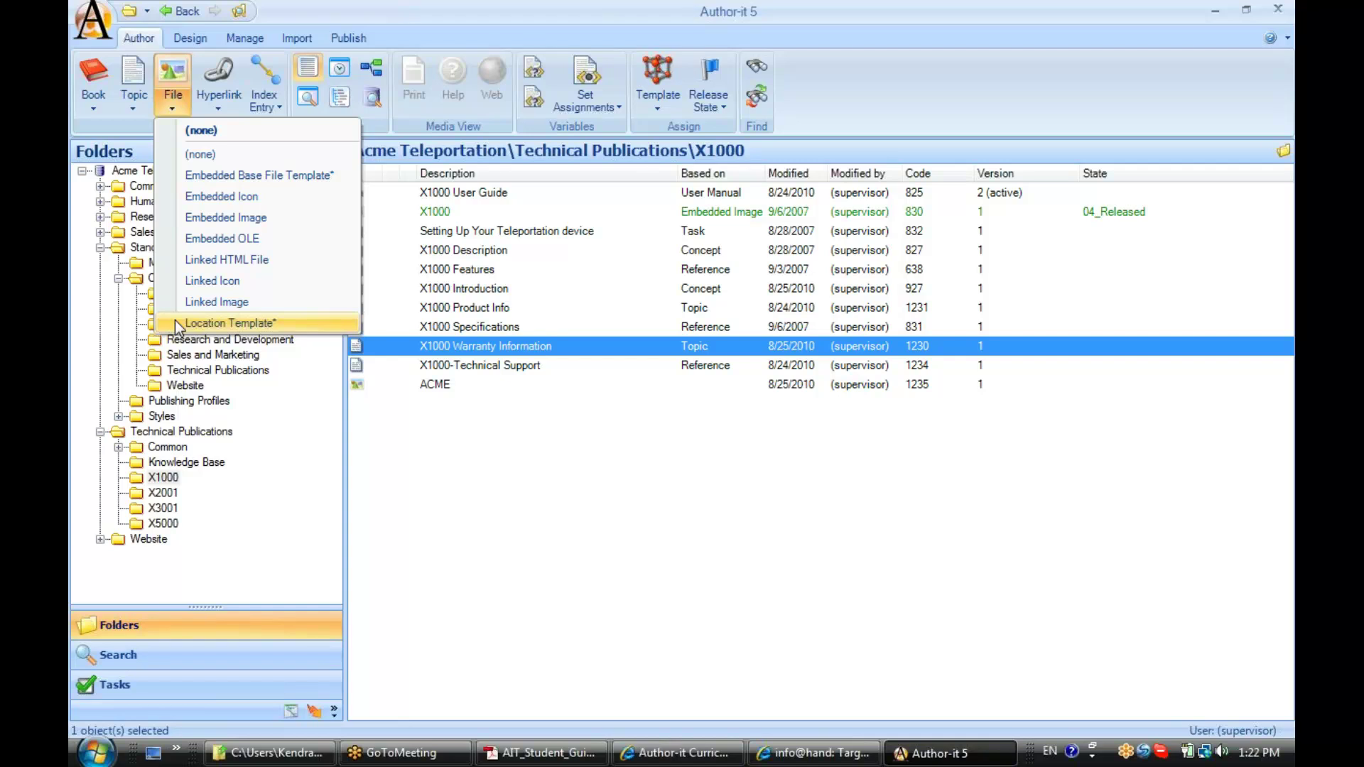
{"action": "left_click", "coordinate": [368, 351]}
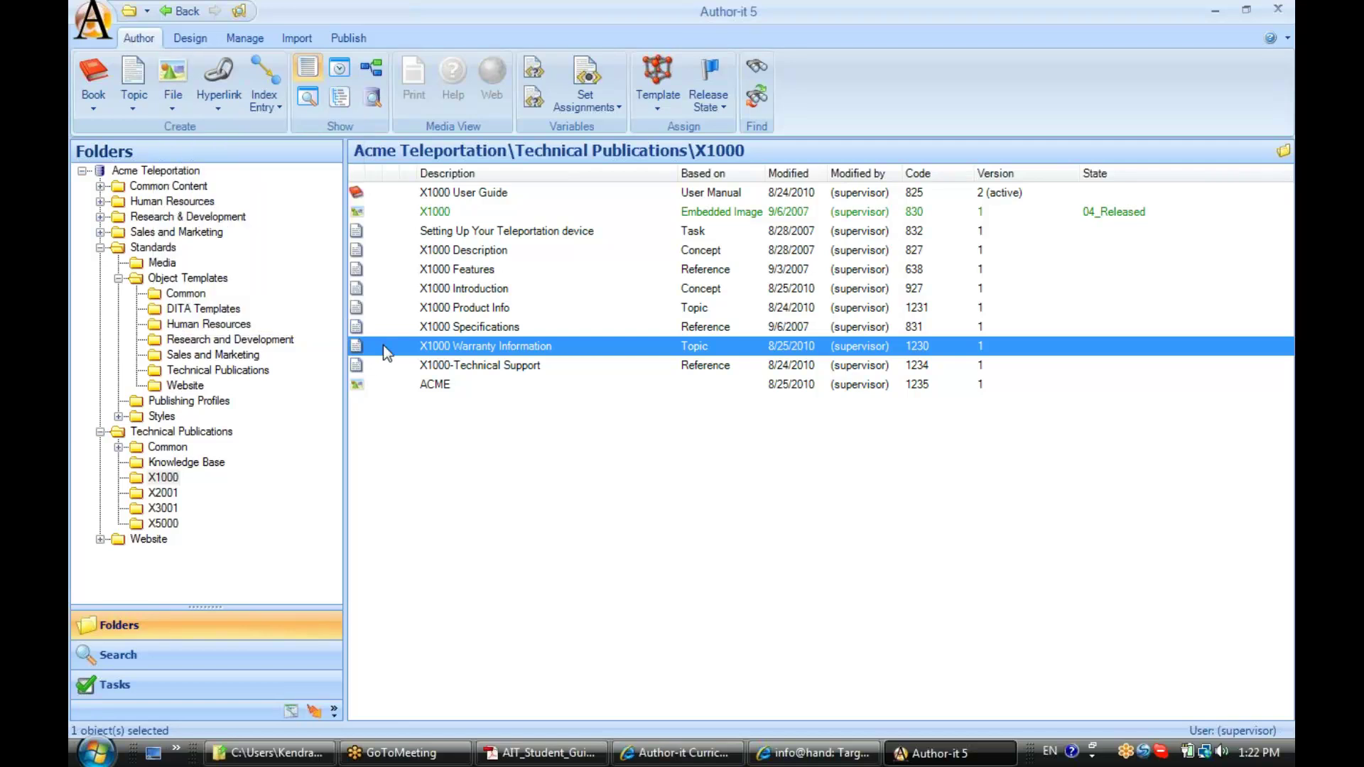
{"action": "left_click", "coordinate": [449, 327]}
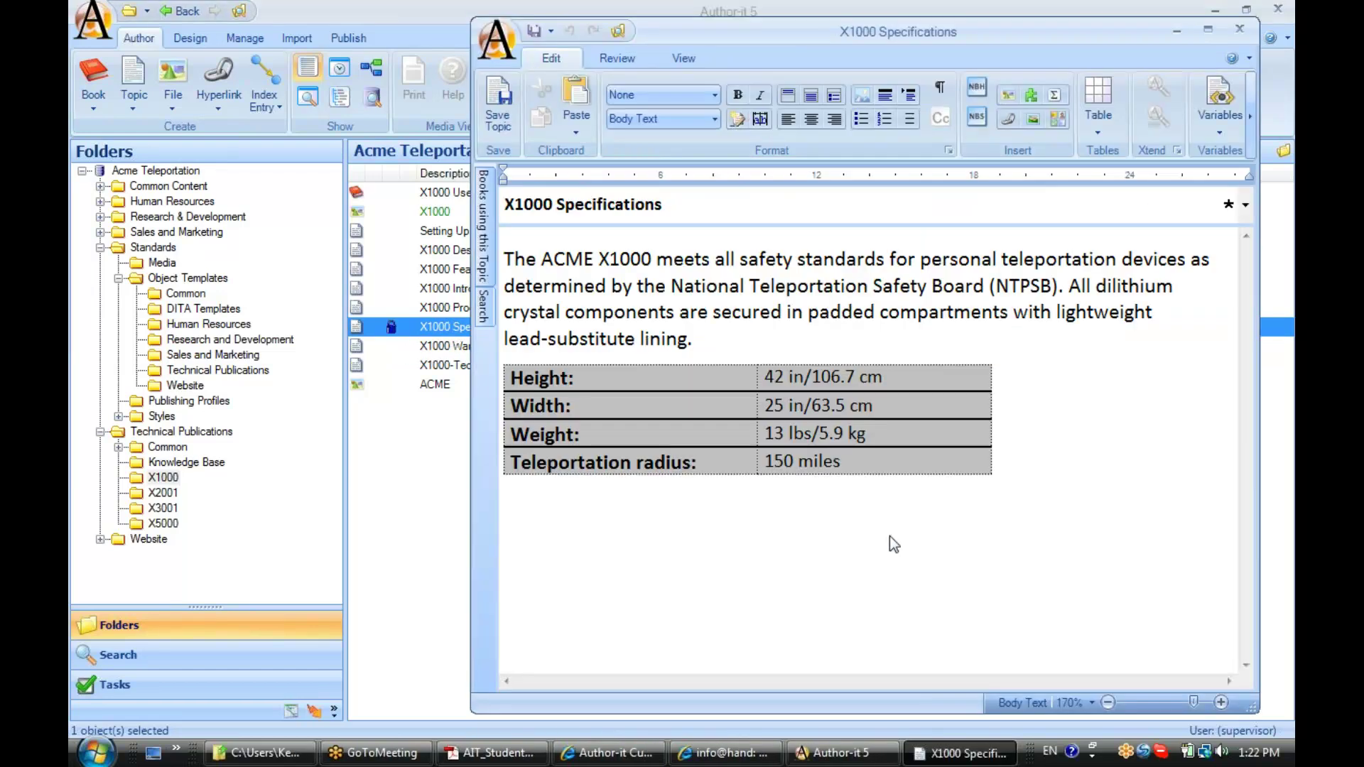
- Add an empty paragraph after 'lining.' and drag the ACME accessories image into it
{"action": "left_click", "coordinate": [826, 333]}
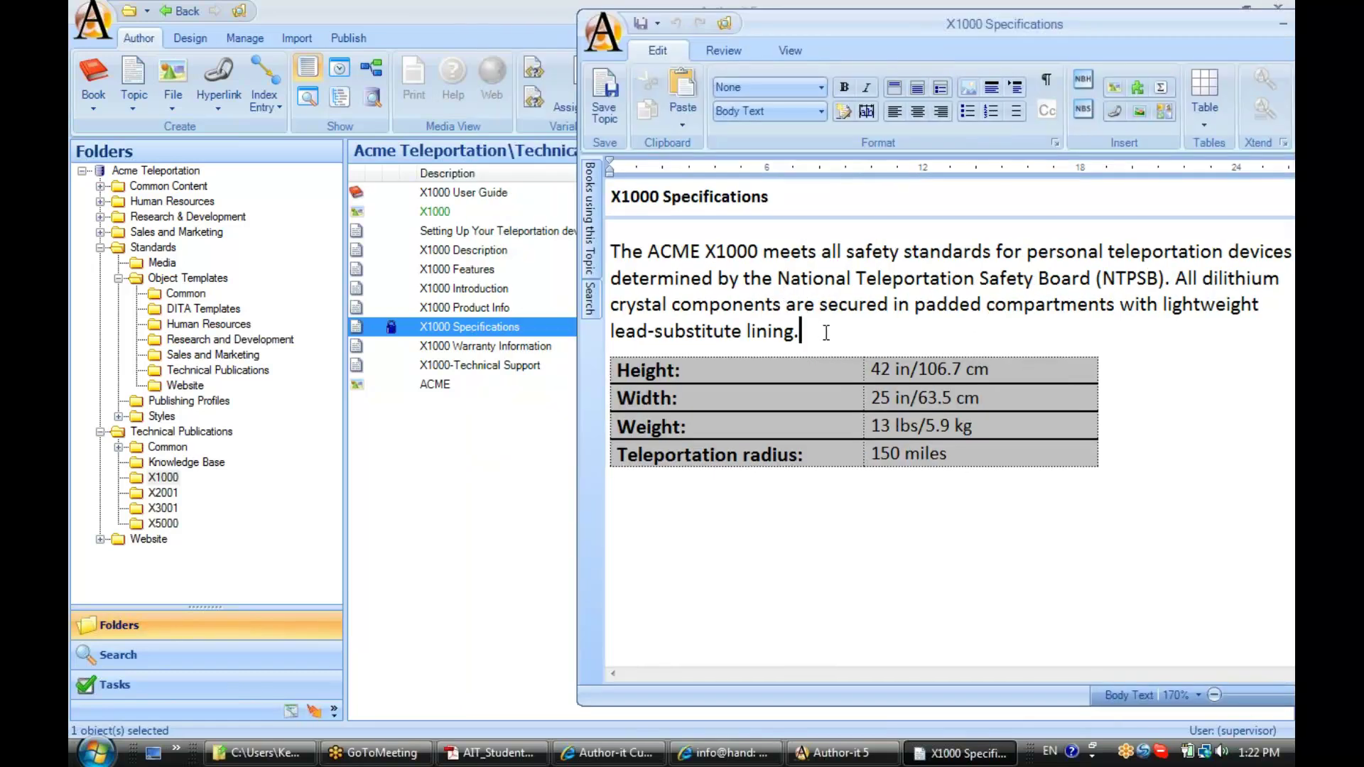
{"action": "key", "text": "Return"}
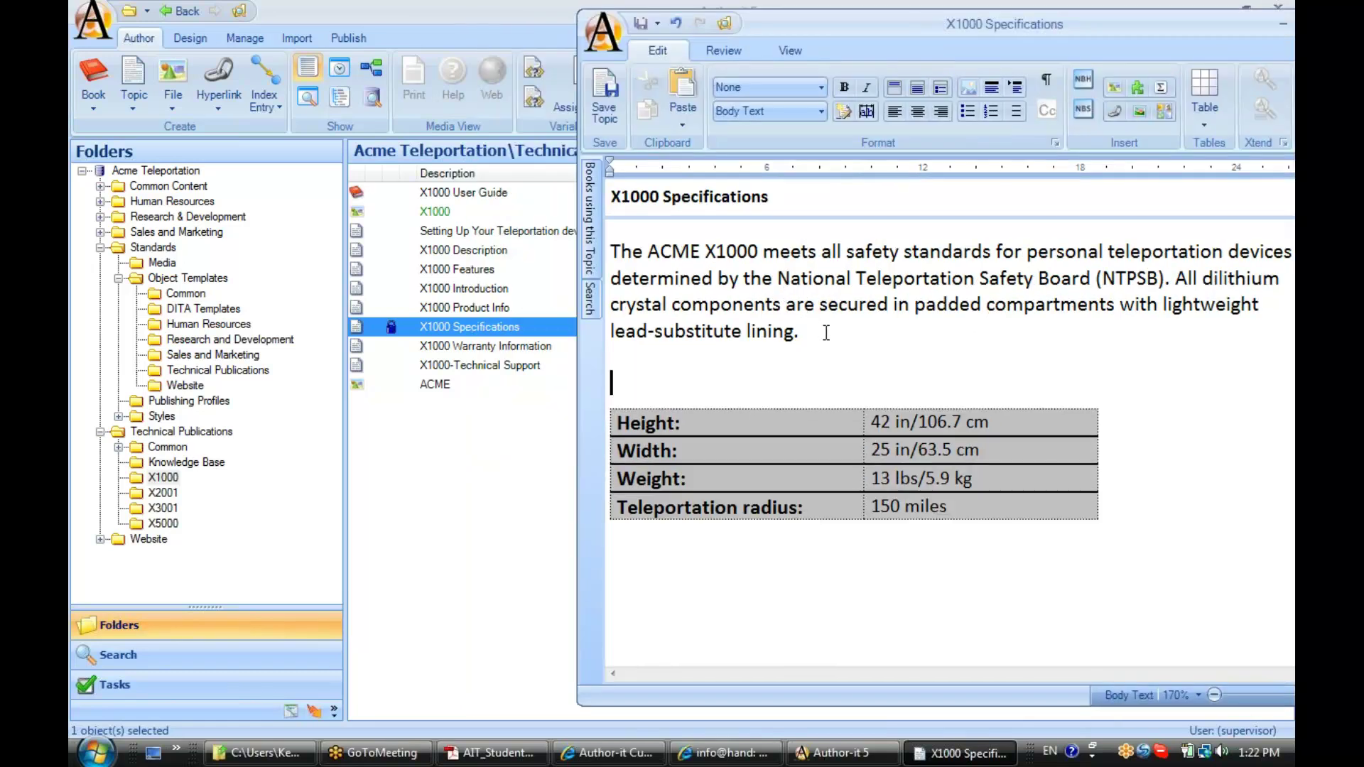
{"action": "left_click", "coordinate": [359, 387]}
{"action": "left_click_drag", "start_coordinate": [352, 383], "coordinate": [642, 376]}
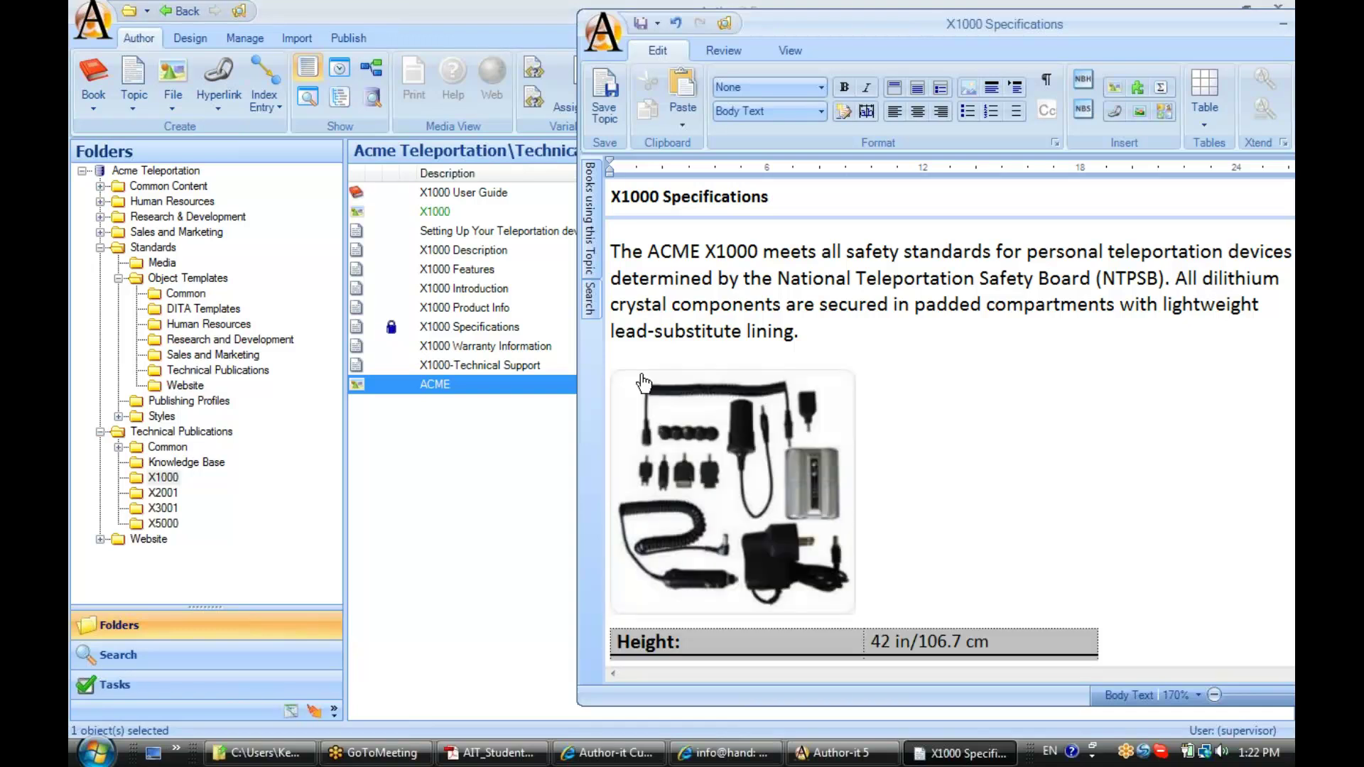
- Pick the ACME image object from the X1000 folder in the file object picker
{"action": "left_click", "coordinate": [1112, 88]}
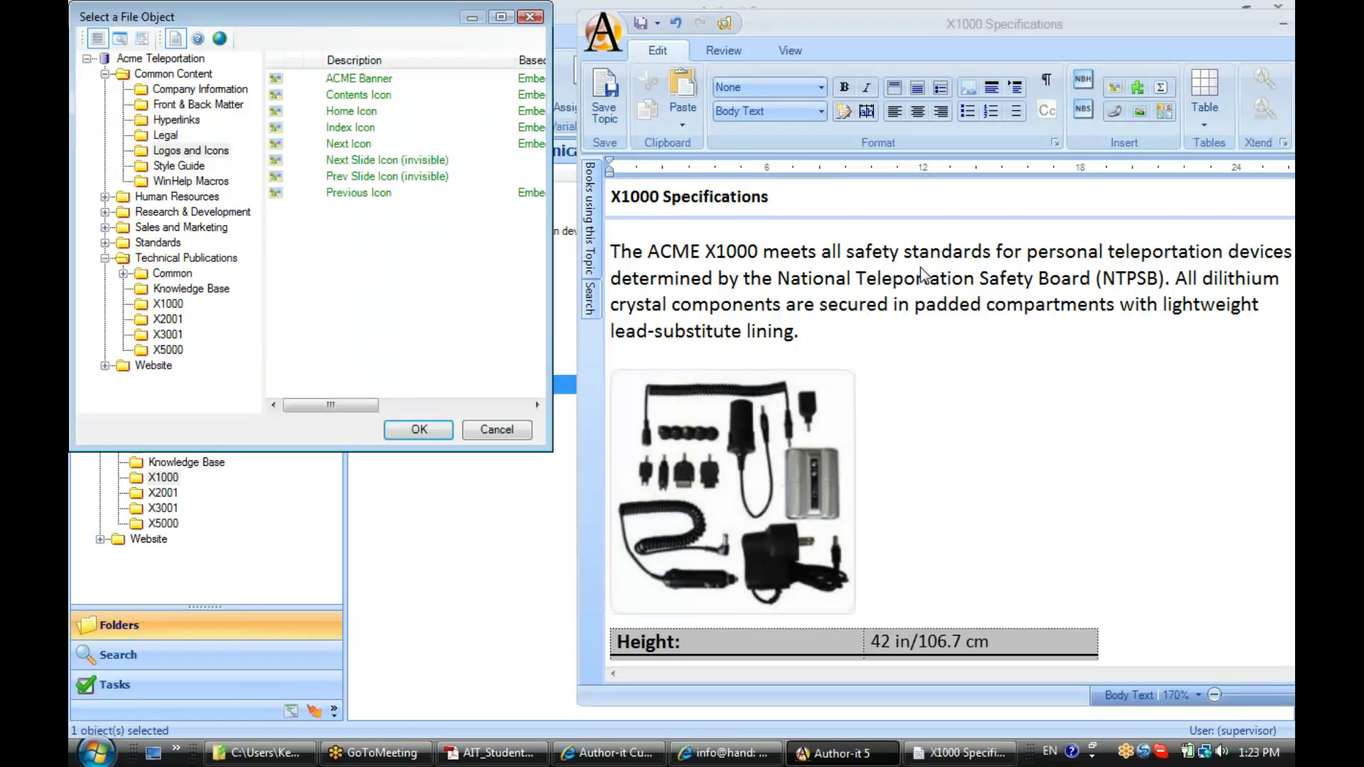
{"action": "left_click", "coordinate": [168, 303]}
{"action": "left_click", "coordinate": [335, 79]}
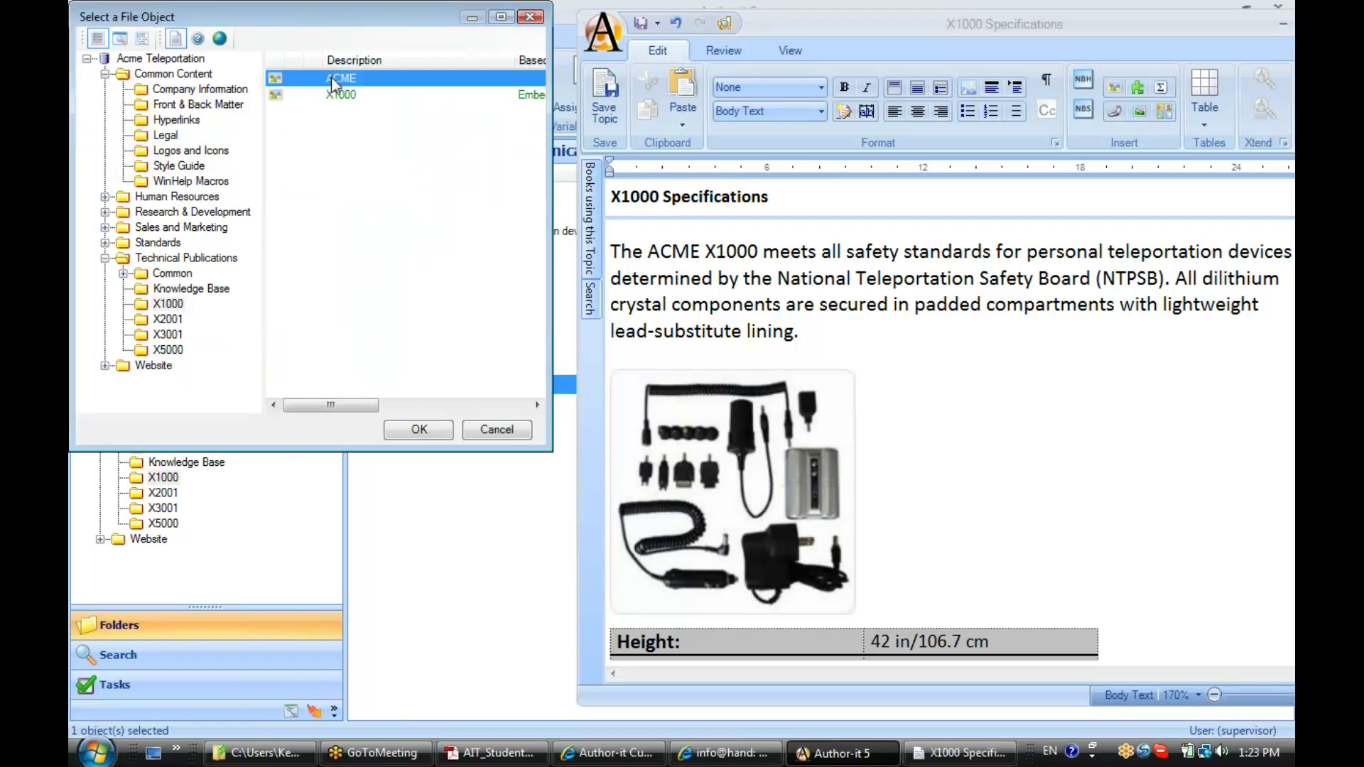
{"action": "left_click", "coordinate": [420, 428]}
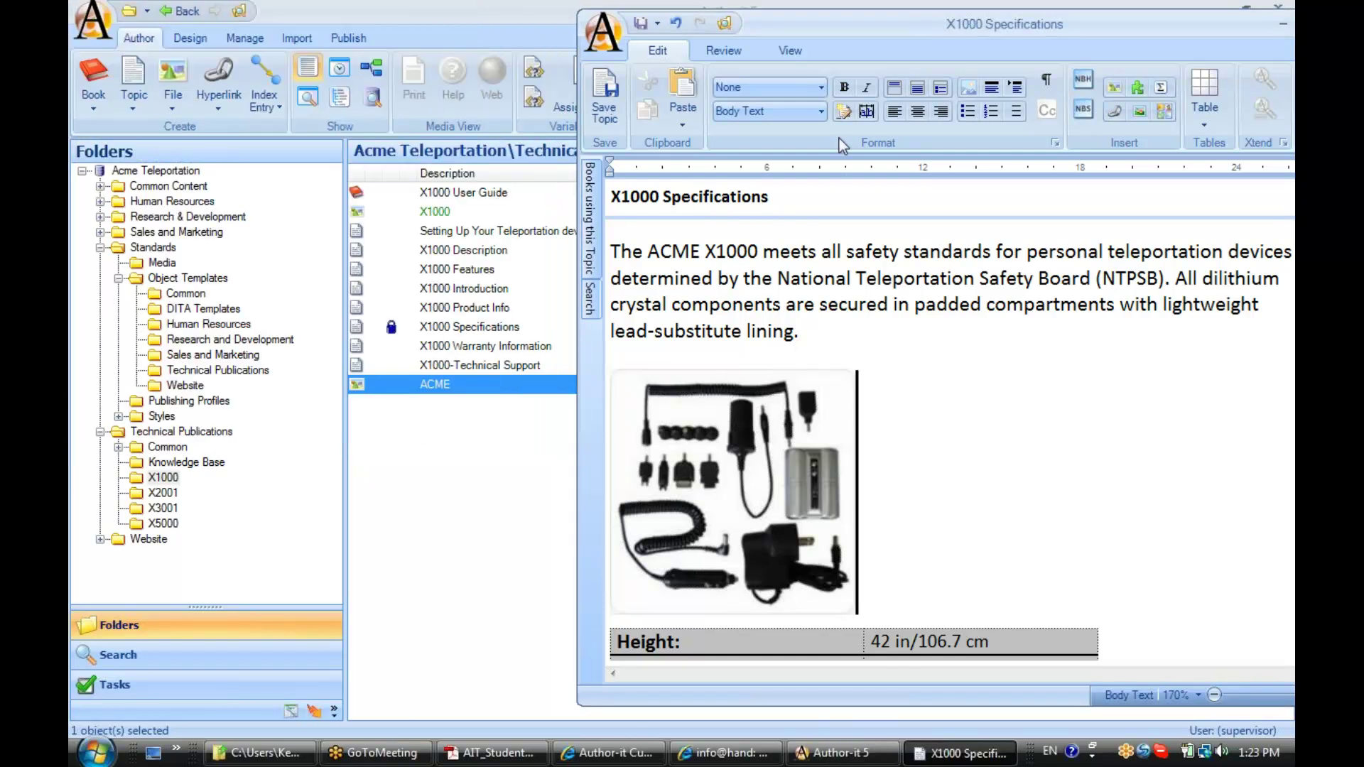
- Insert the X1000 backpack image from the X1000 folder just before the ACME image
{"action": "left_click_drag", "start_coordinate": [888, 28], "coordinate": [812, 33]}
{"action": "key", "text": "Left"}
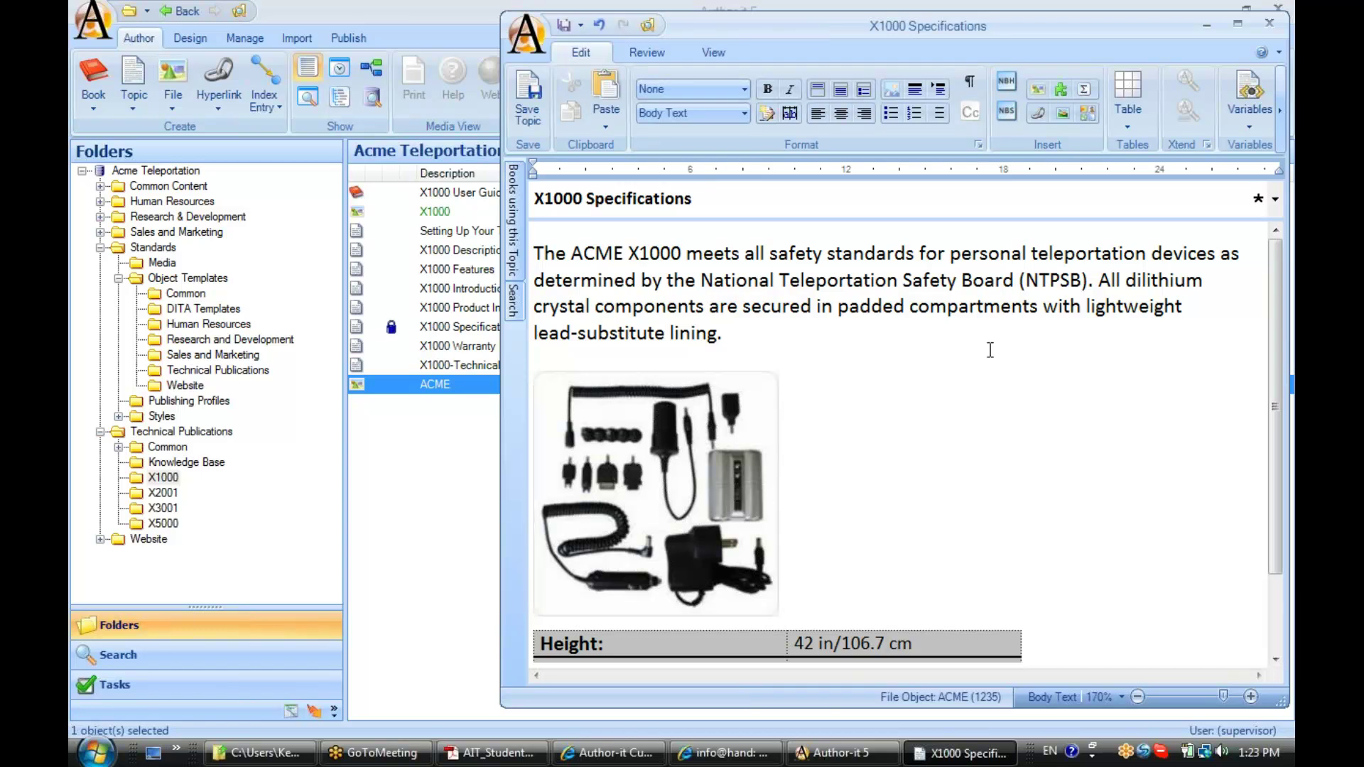
{"action": "left_click", "coordinate": [1037, 91]}
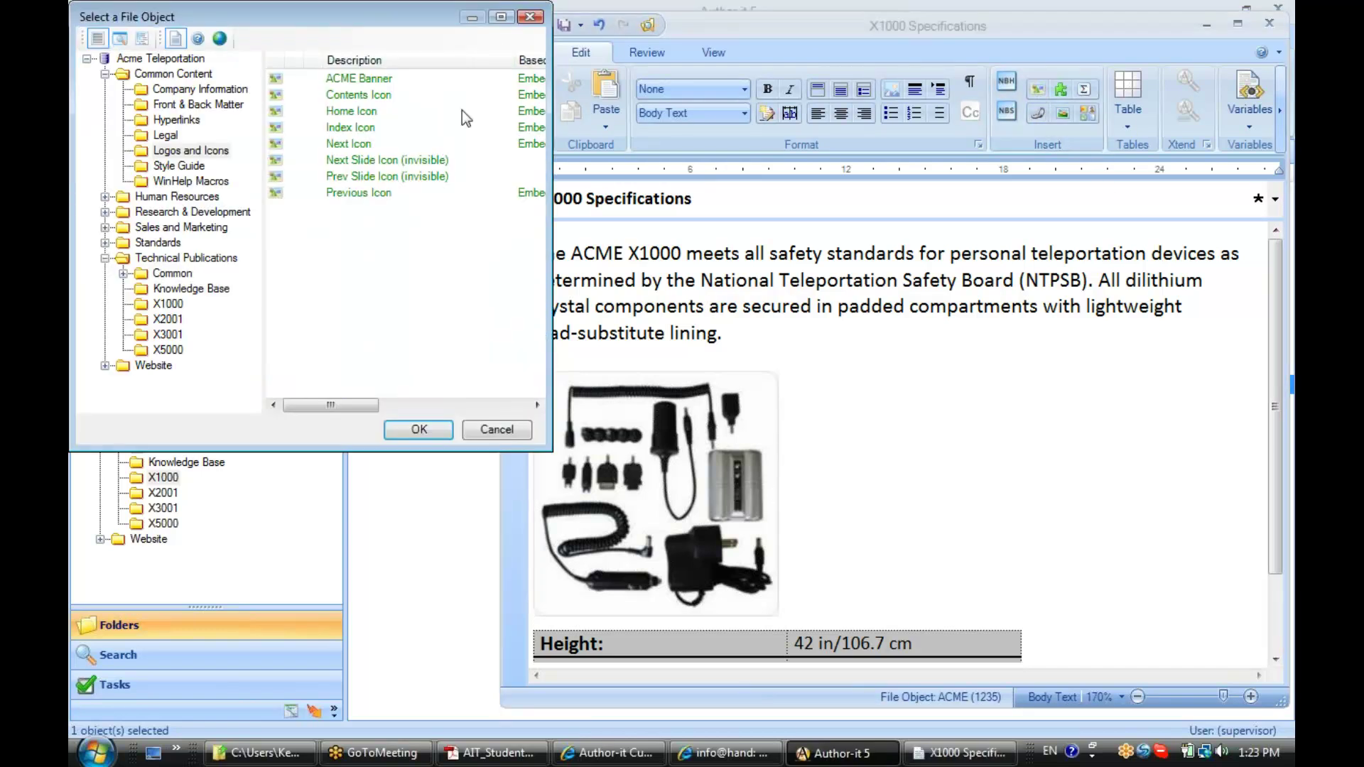
{"action": "left_click", "coordinate": [162, 304]}
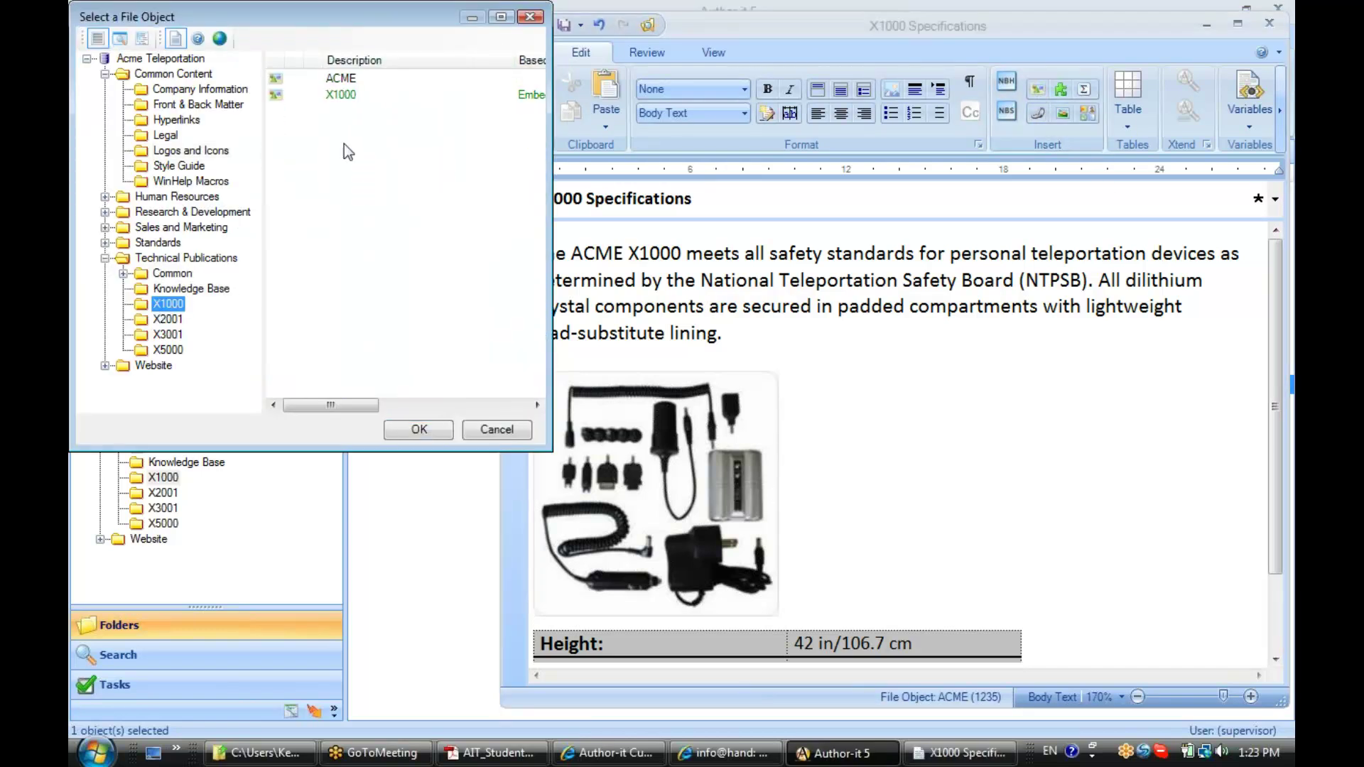
{"action": "left_click", "coordinate": [339, 94]}
{"action": "left_click", "coordinate": [418, 430]}
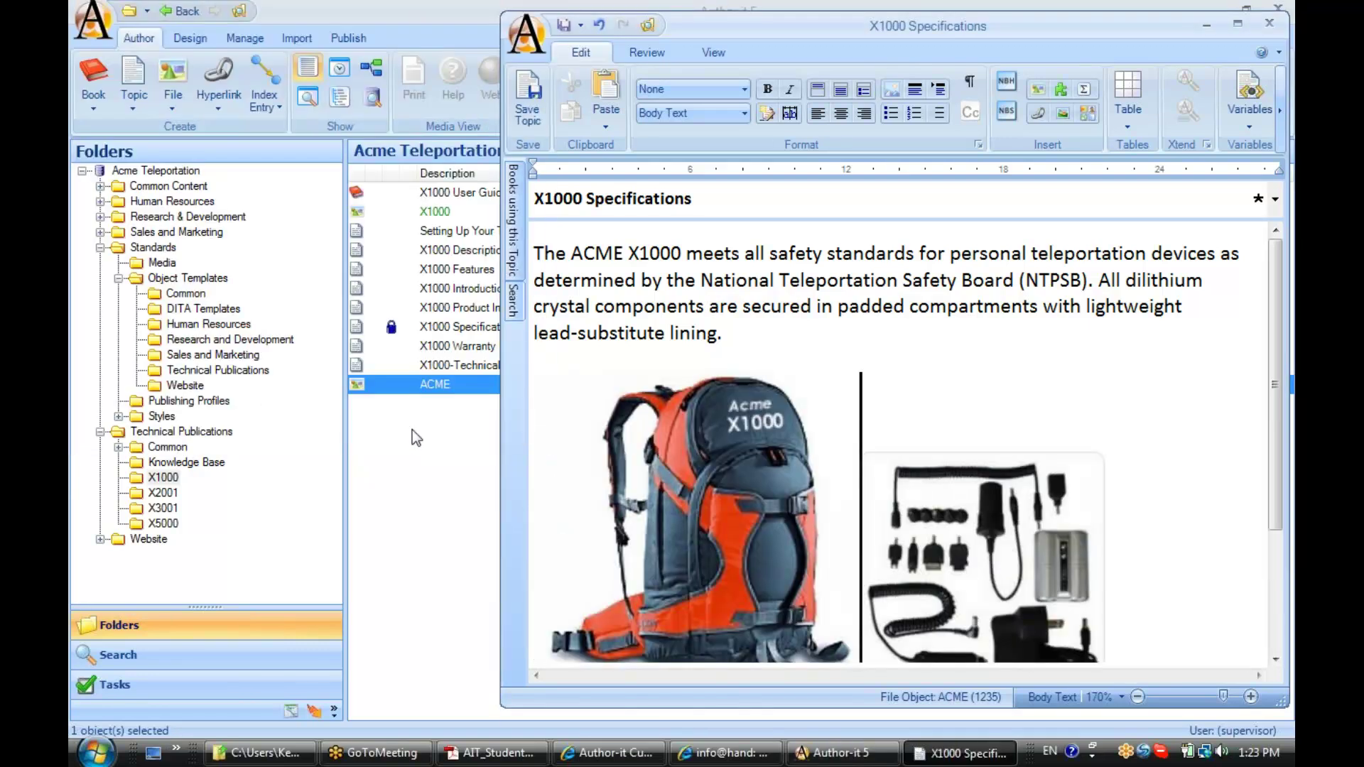
{"action": "left_click", "coordinate": [826, 321]}
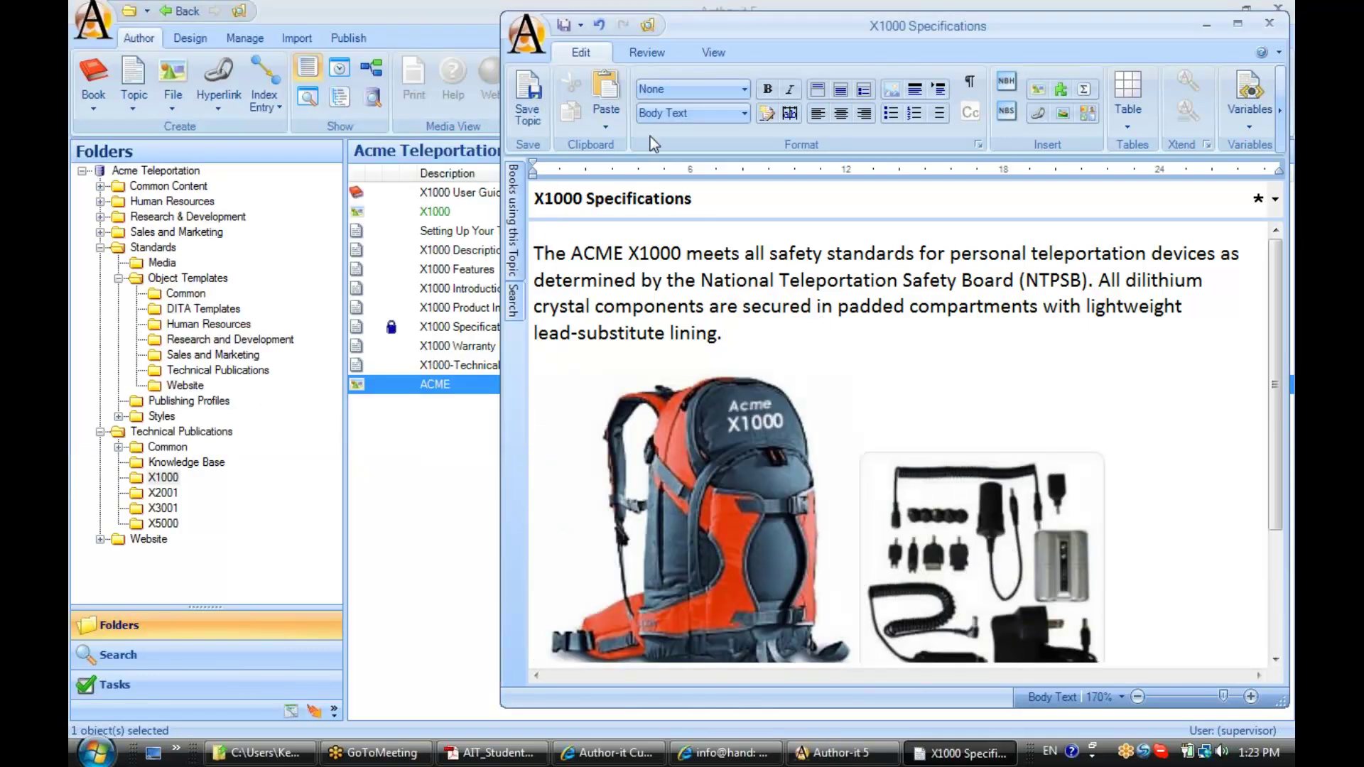
{"action": "left_click", "coordinate": [563, 28]}
{"action": "double_click", "coordinate": [722, 478]}
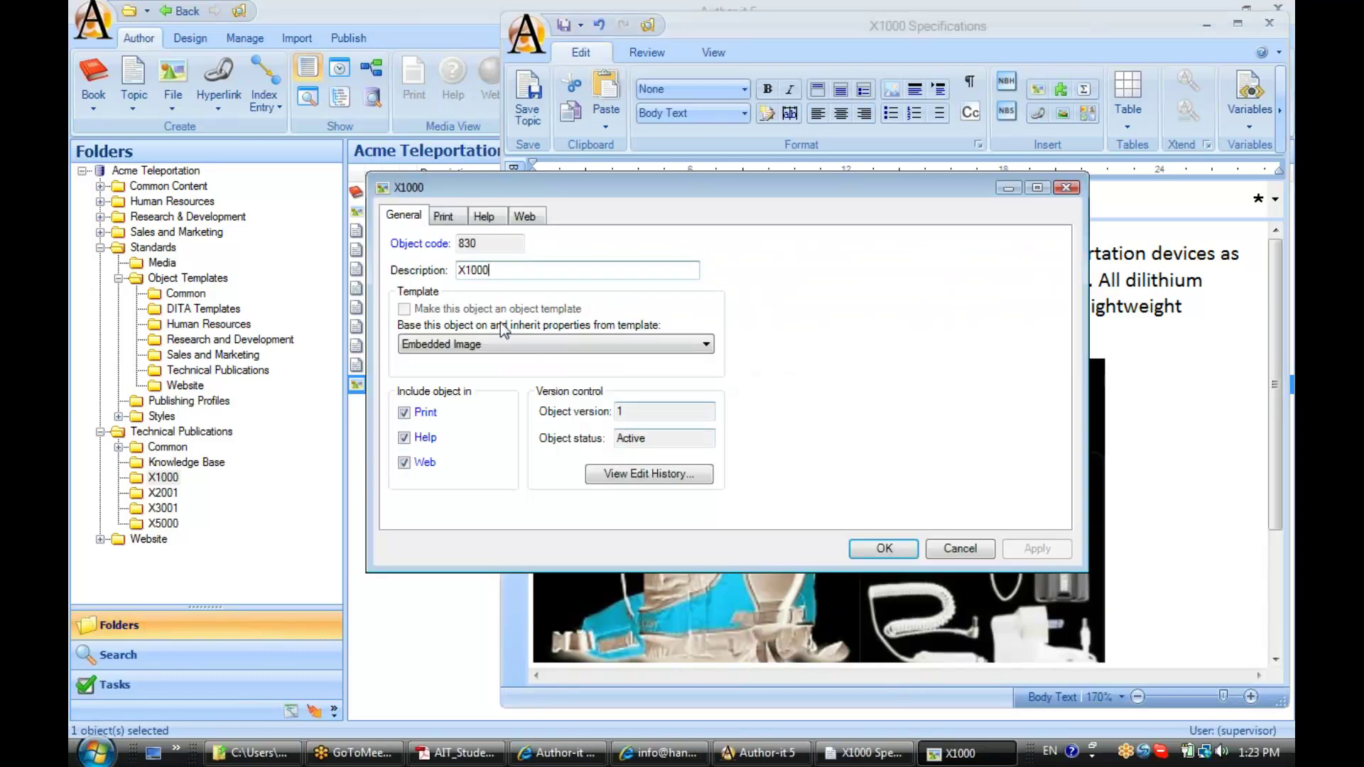
{"action": "left_click_drag", "start_coordinate": [477, 243], "coordinate": [451, 249]}
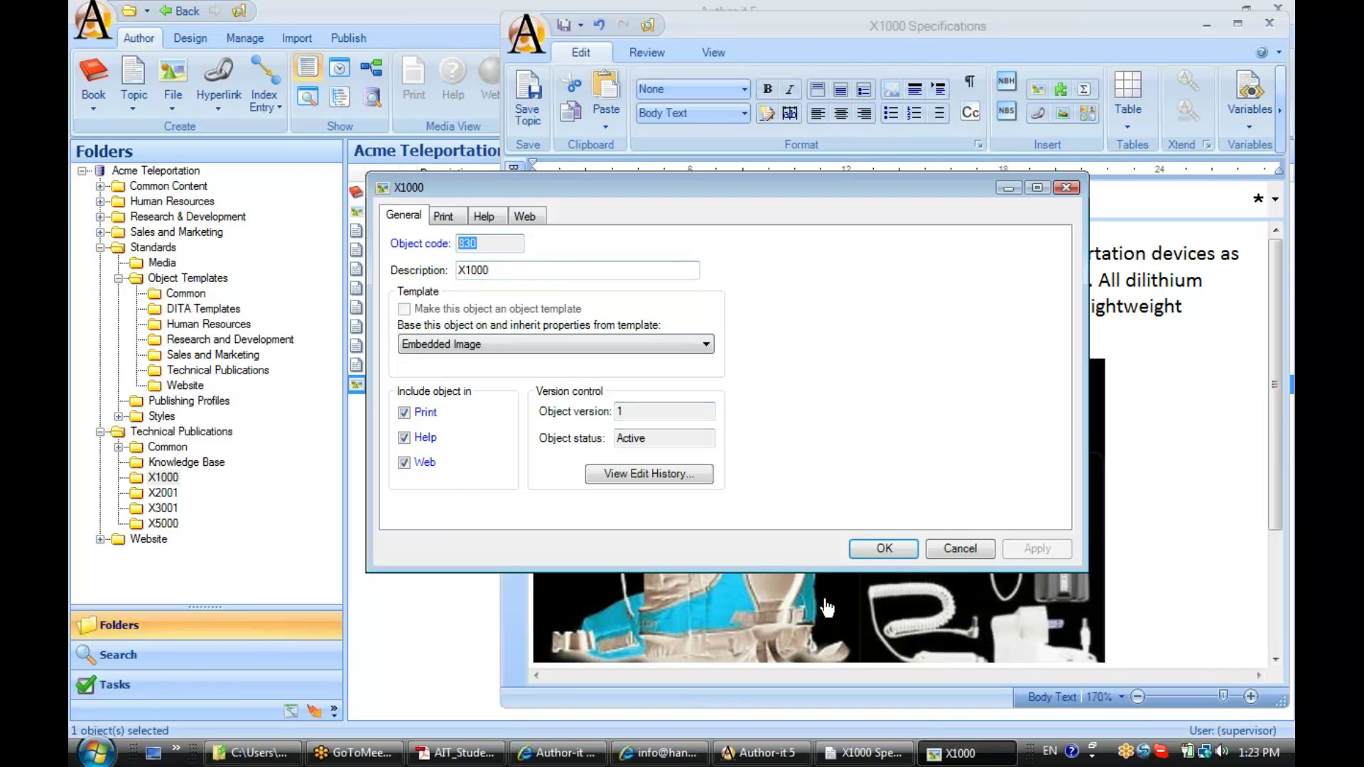
{"action": "left_click", "coordinate": [882, 549]}
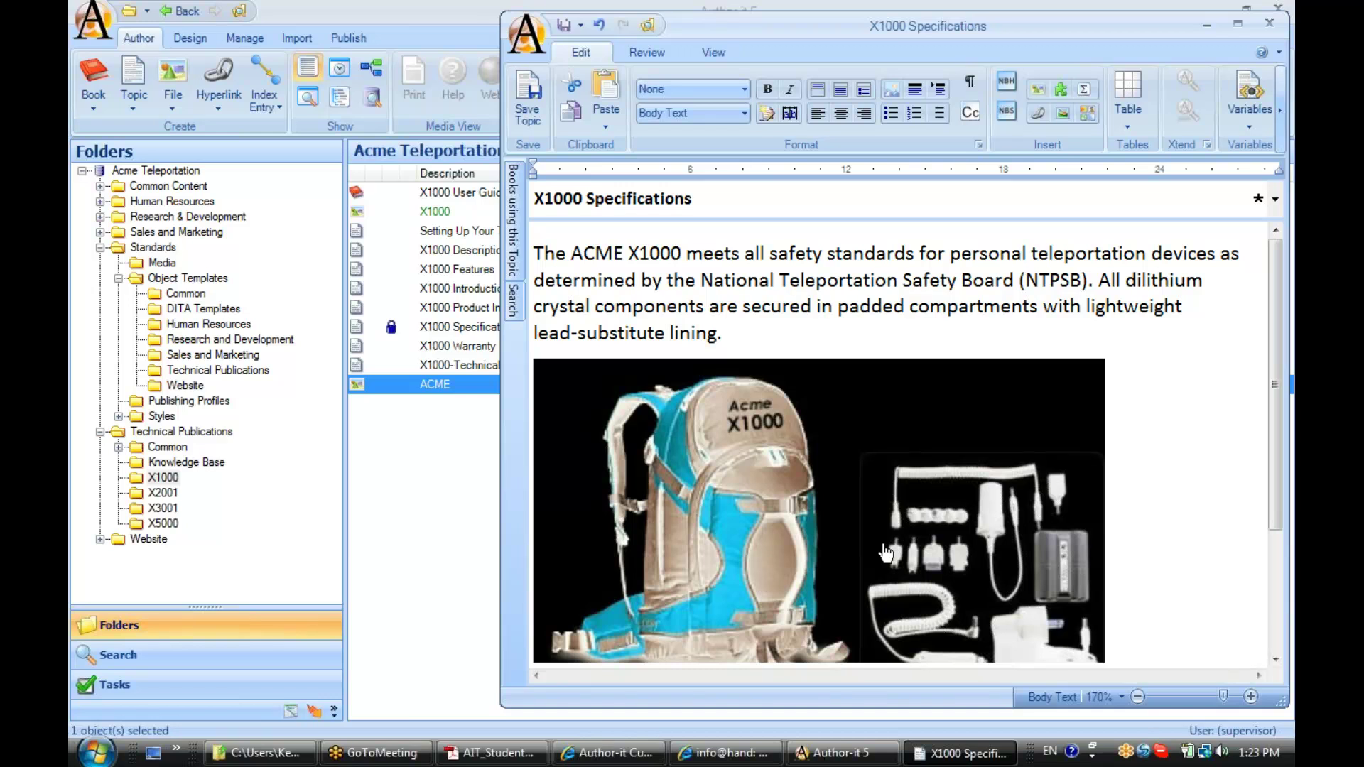